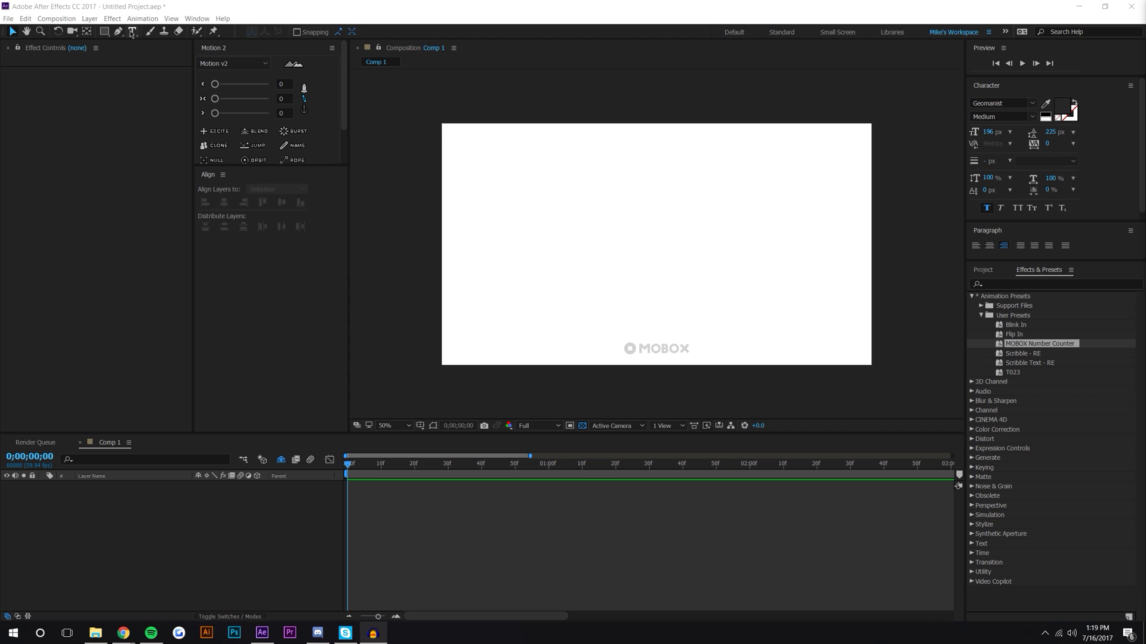
- Create a text layer reading 'mobox' and apply the MOBOX Number Counter preset to it
left_click(132, 31)
left_click(636, 225)
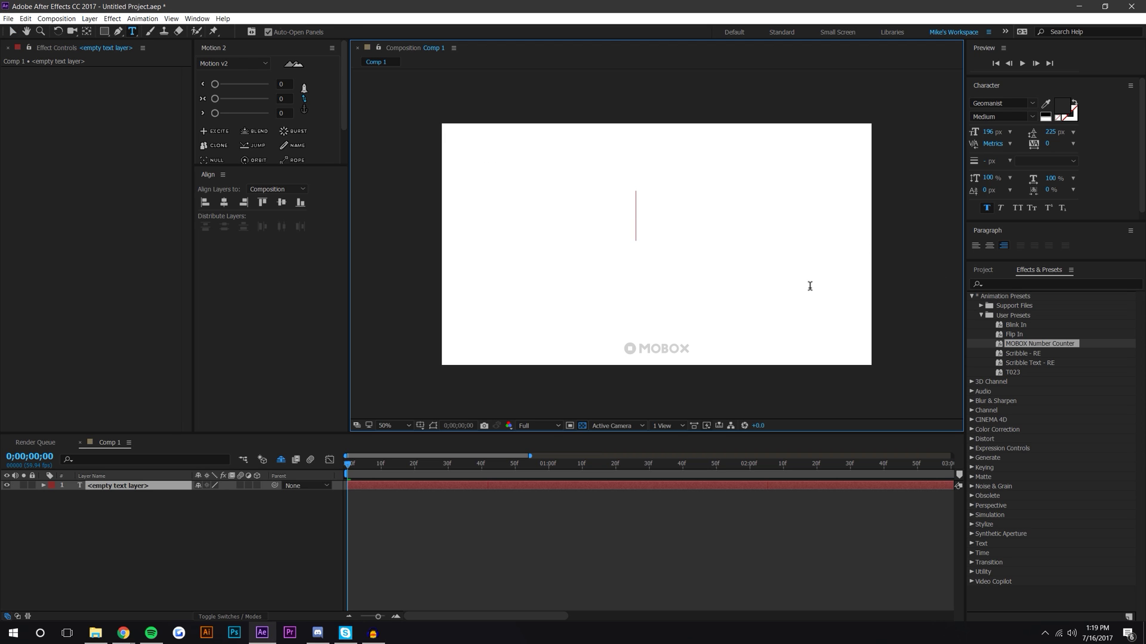
type("mobox")
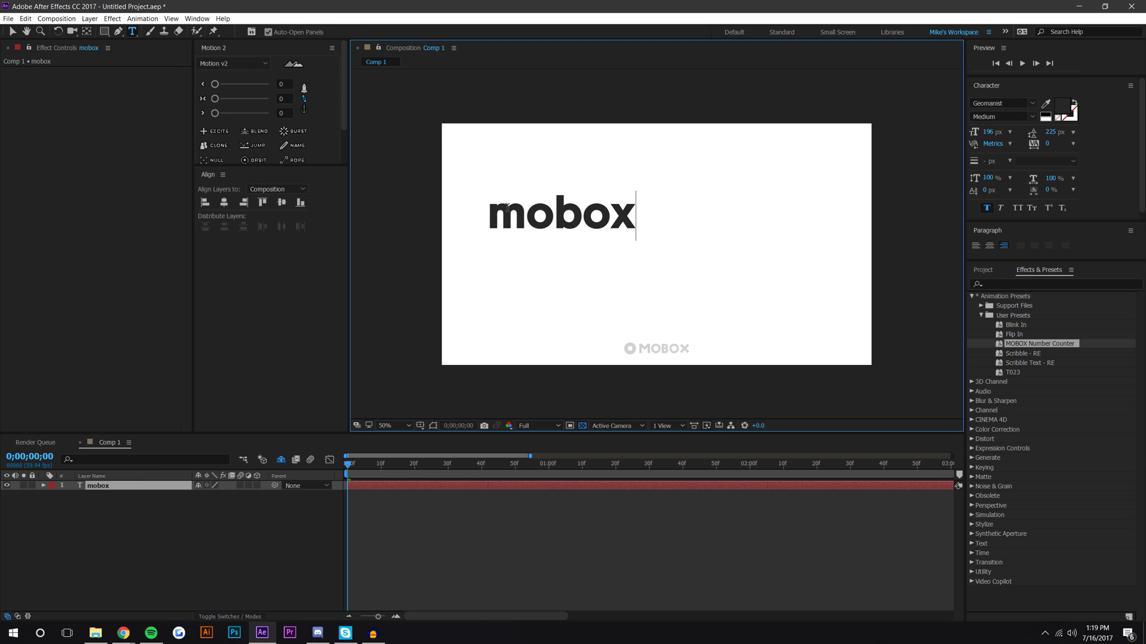
left_click(12, 32)
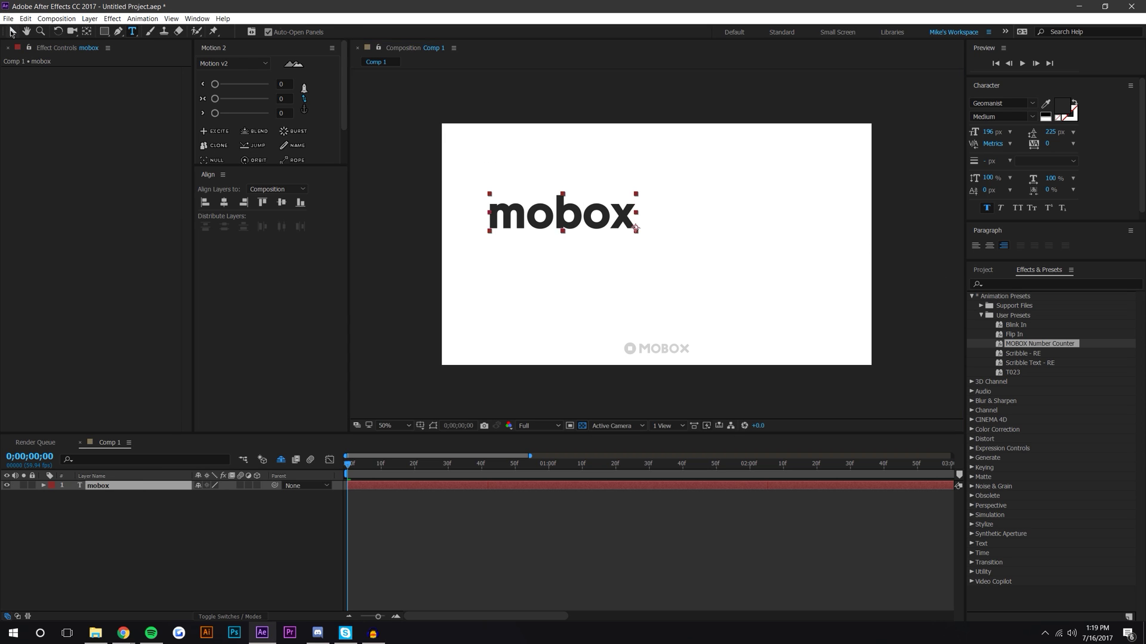
left_click(692, 542)
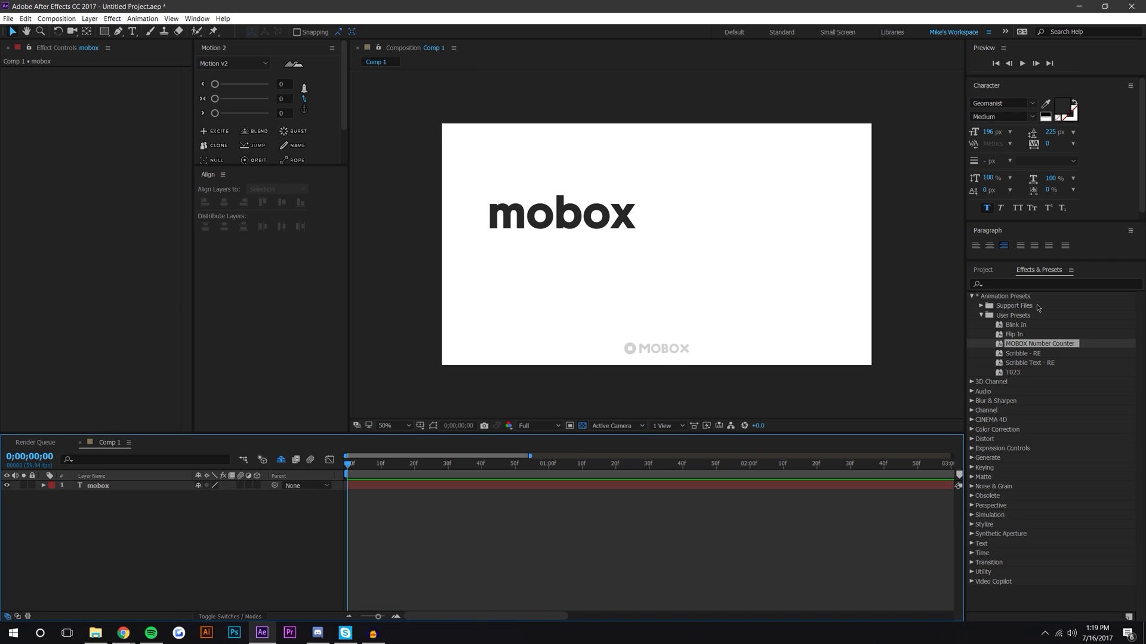
left_click_drag(1041, 344, 609, 230)
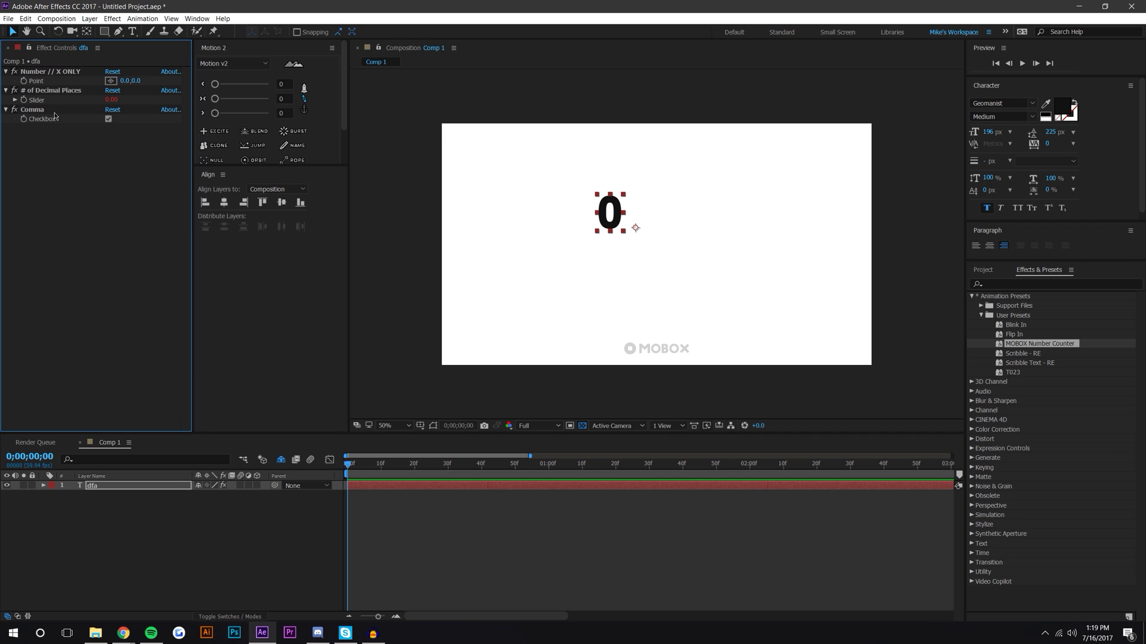
- Set the counter number to 1500.25 with 2 decimal places and move it toward the centre
left_click(127, 81)
type("1500.2")
key("BackSpace")
type("3")
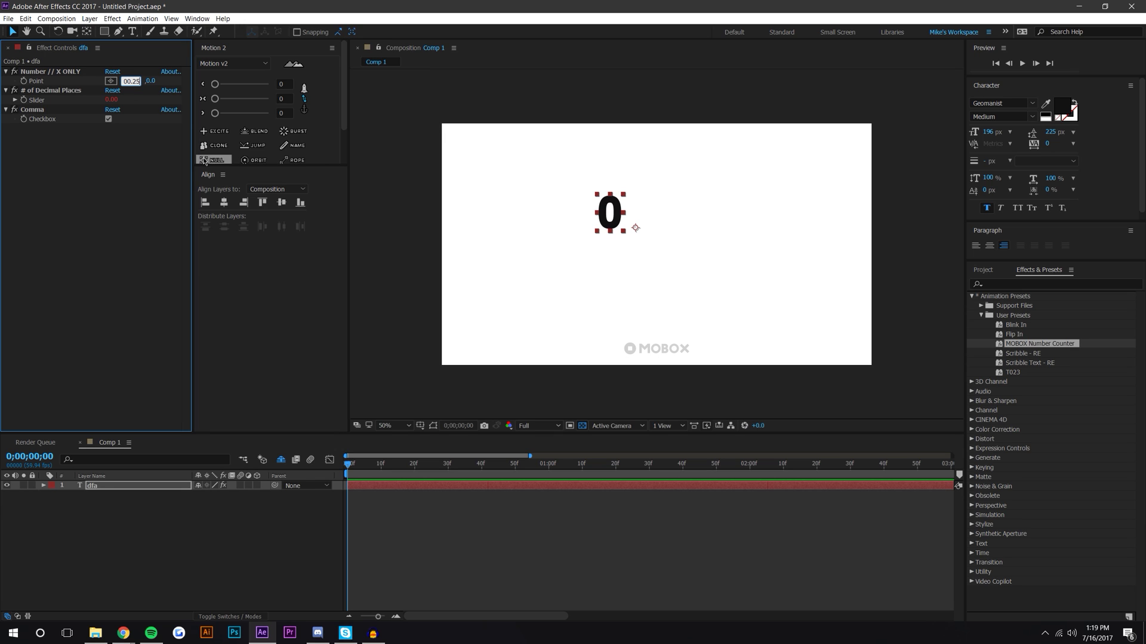
key("Tab")
key("Tab")
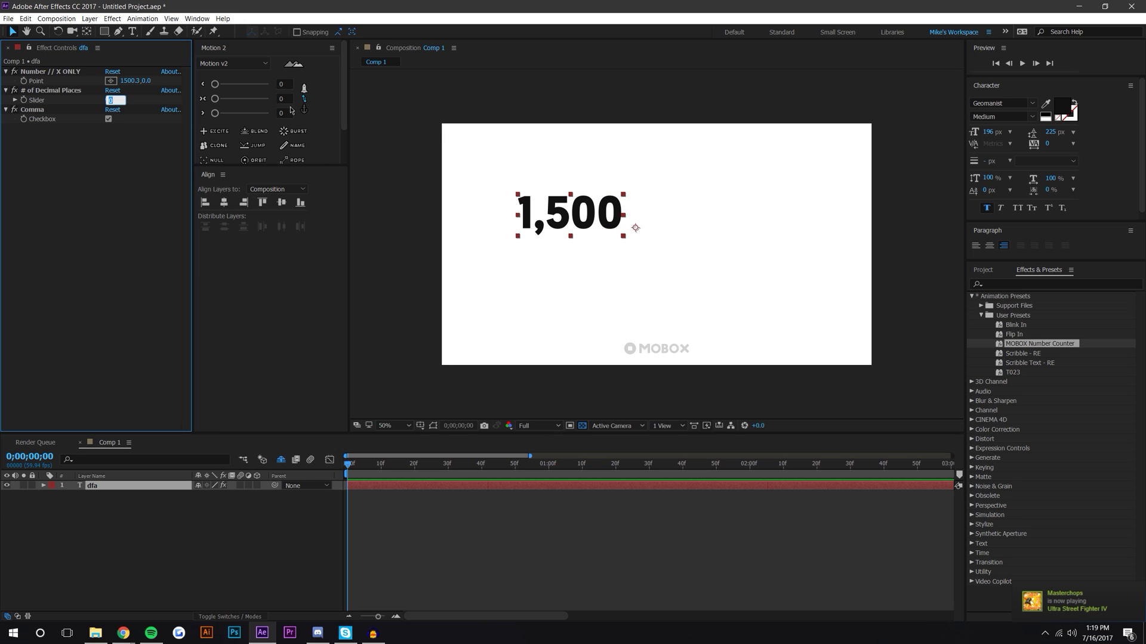
type("2")
key("Return")
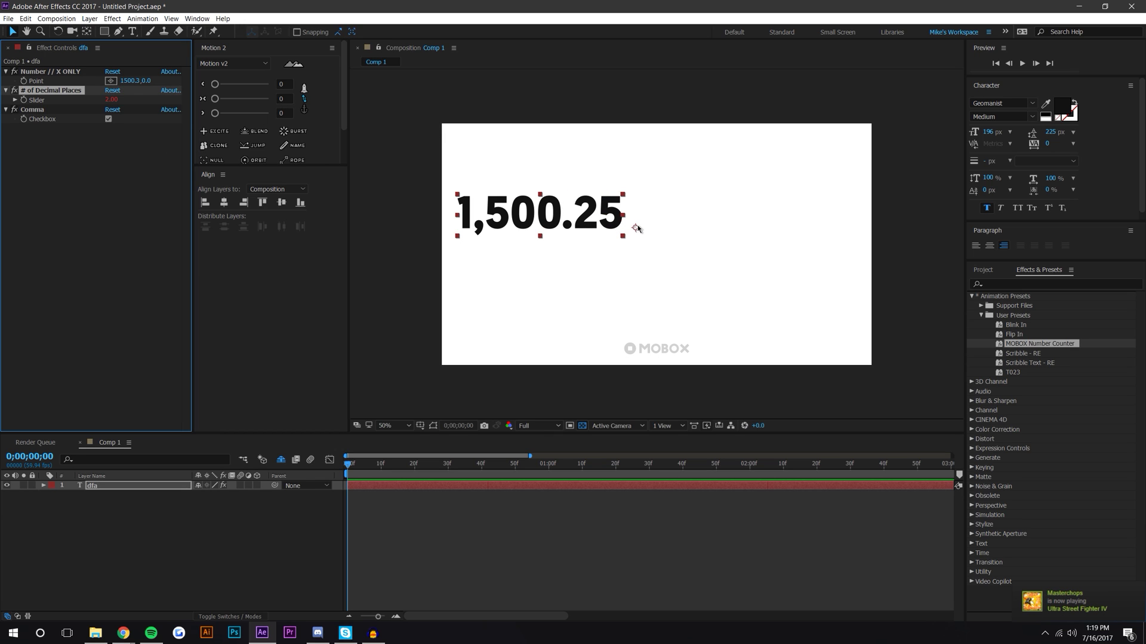
left_click_drag(638, 228, 751, 229)
left_click(762, 503)
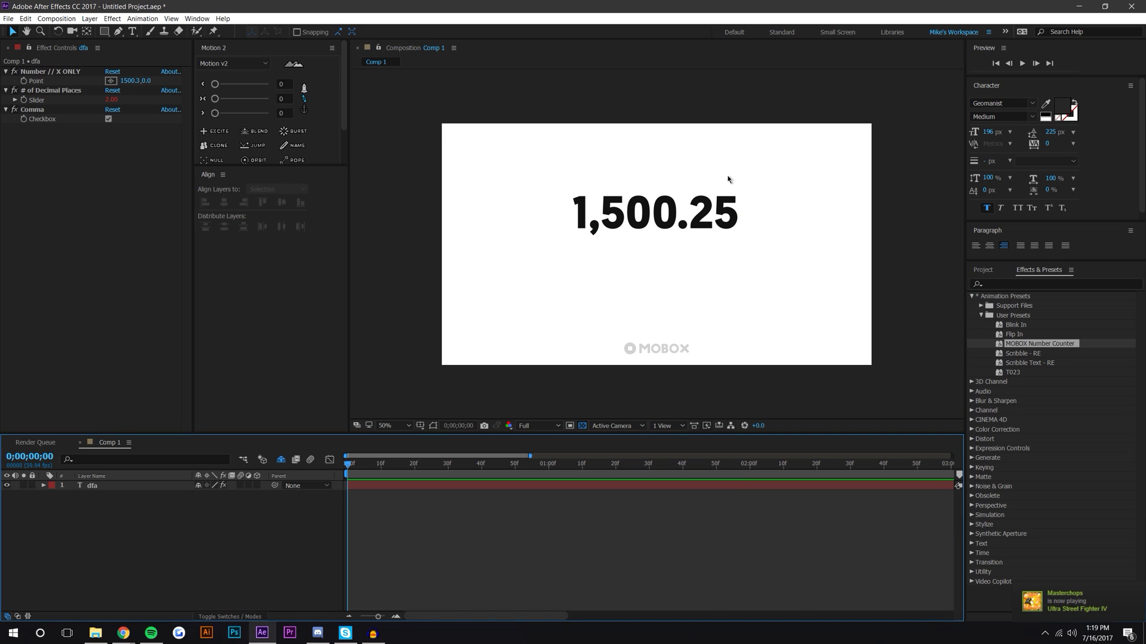
- Change the counter number to 999999999 and shift the text so it fits the frame
left_click(128, 81)
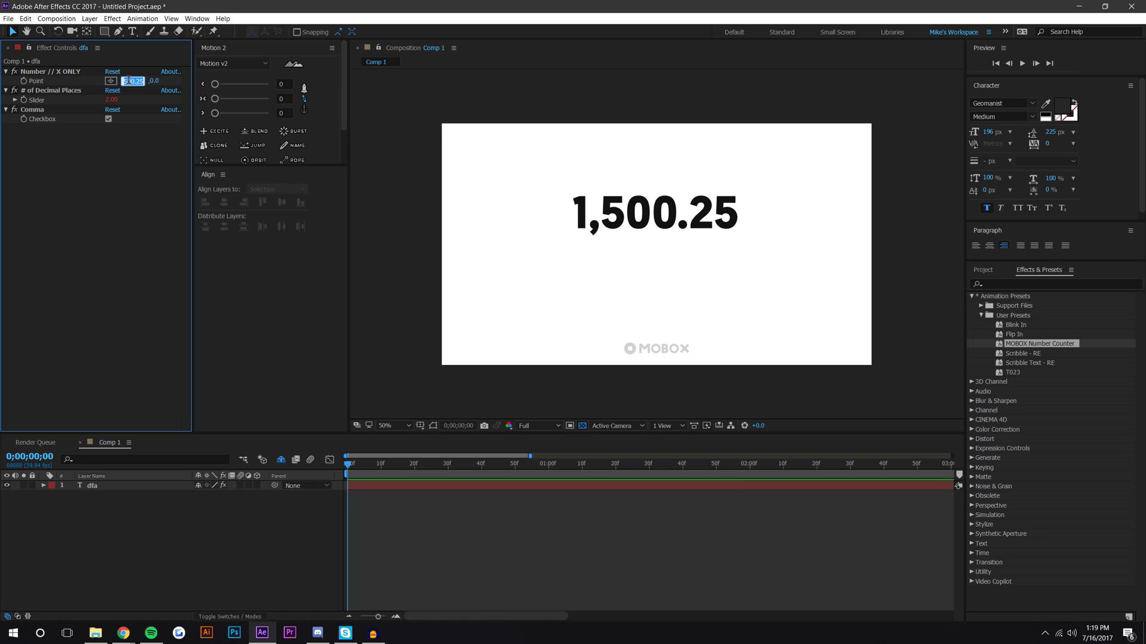
type("99999")
key("Return")
left_click_drag(612, 215, 698, 215)
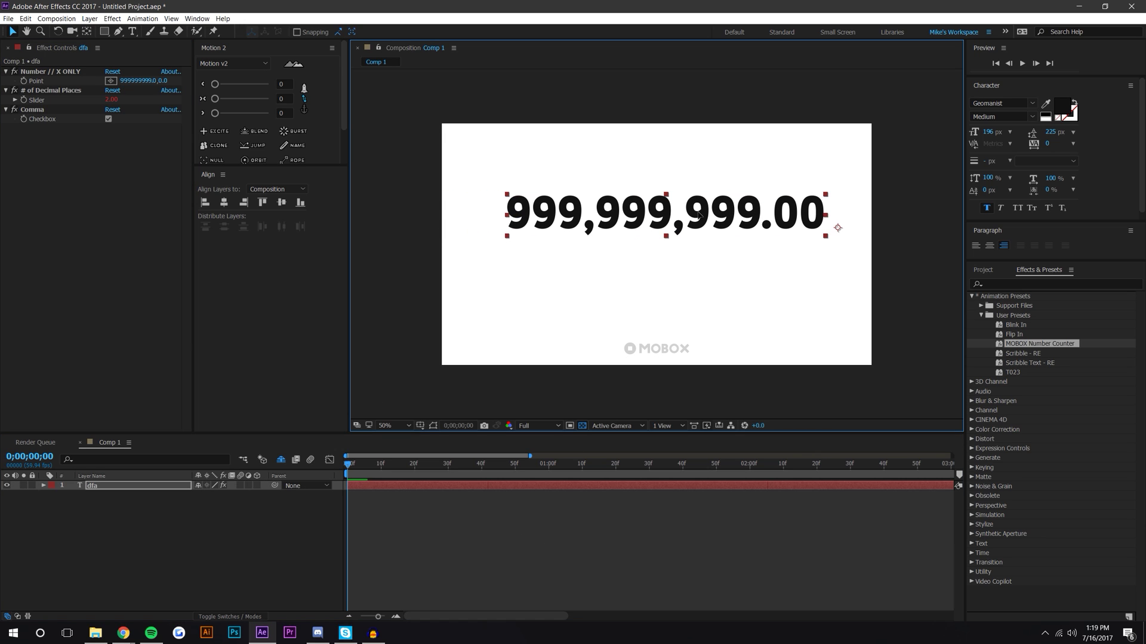
left_click(136, 81)
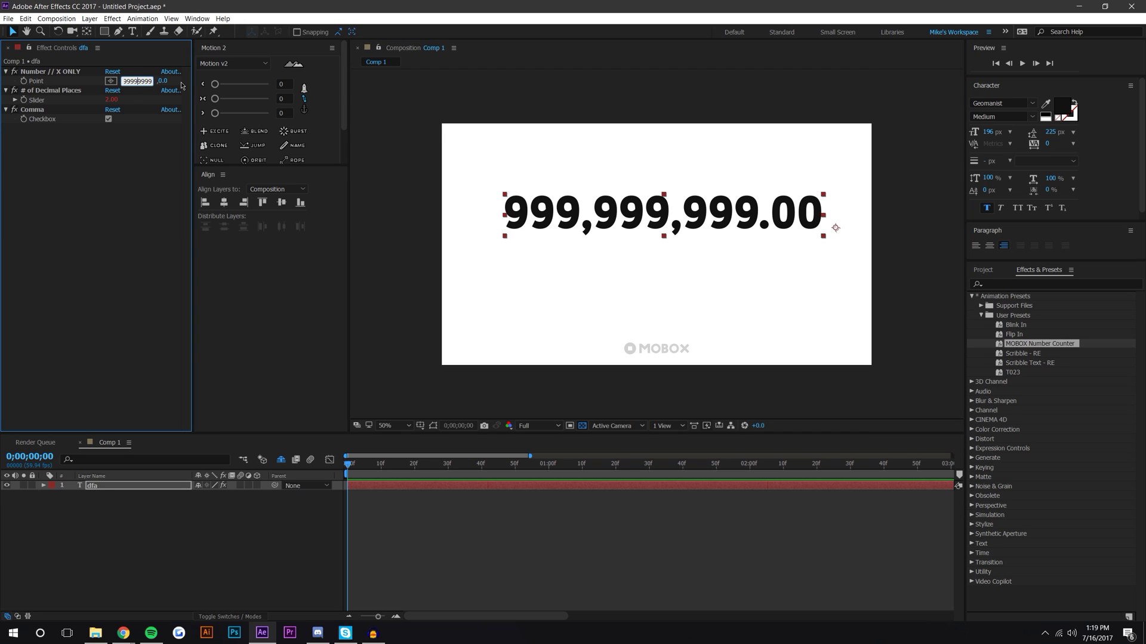
type("9")
key("Return")
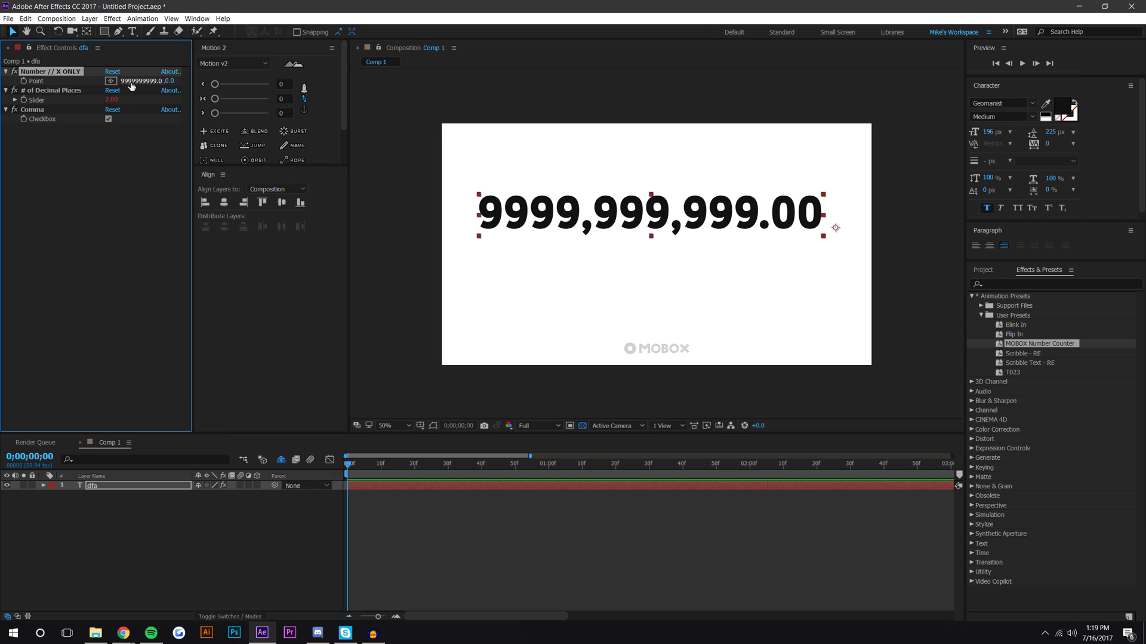
left_click(141, 80)
left_click(142, 80)
key("BackSpace")
left_click(530, 609)
left_click(774, 219)
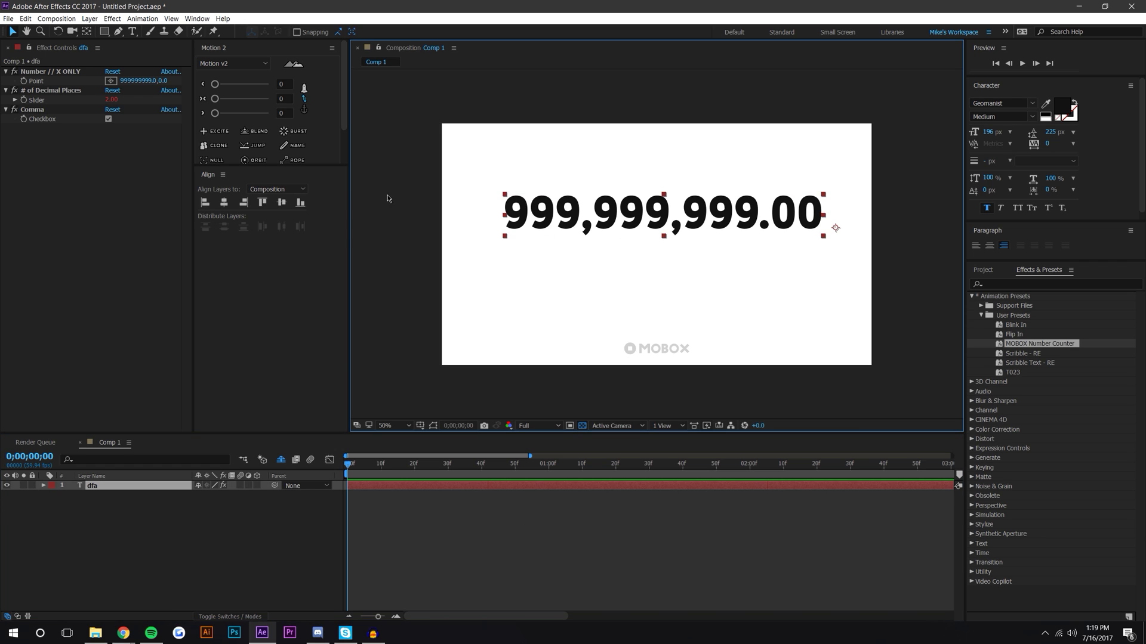
- Change the Point X number to 1025400 and the decimal places slider to 0
left_click(141, 78)
type("1025")
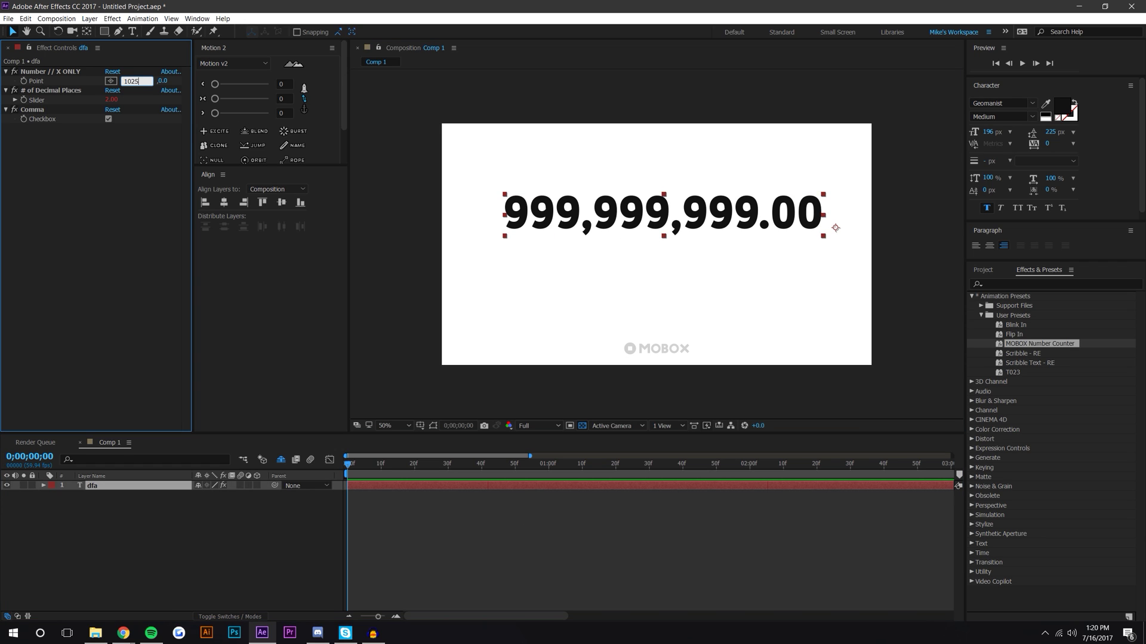
type("400")
key("Return")
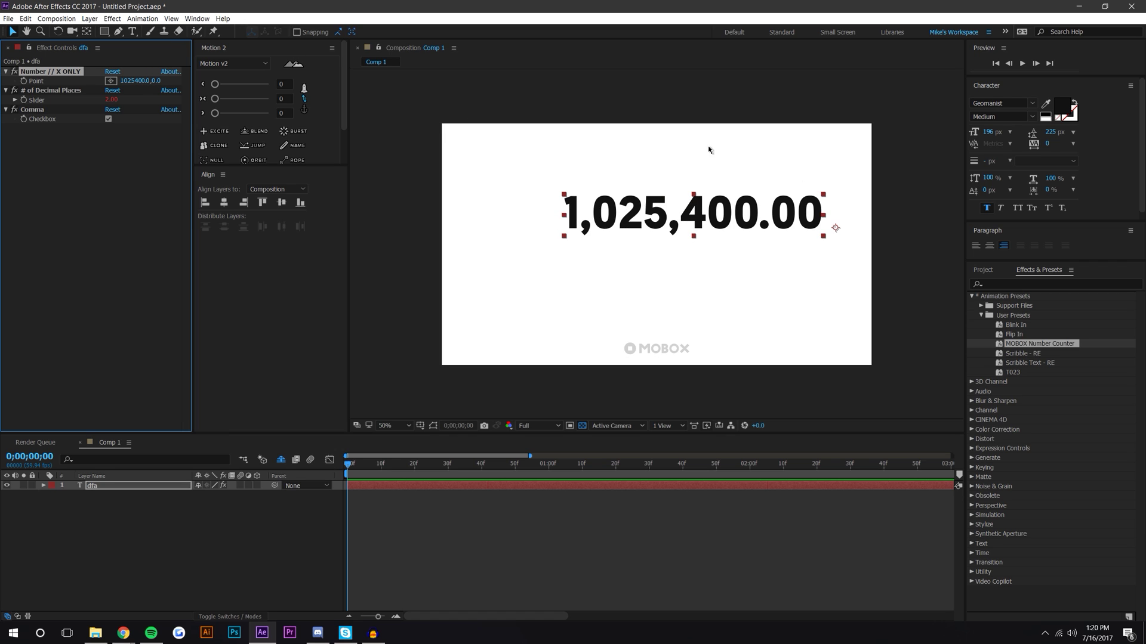
left_click(724, 219)
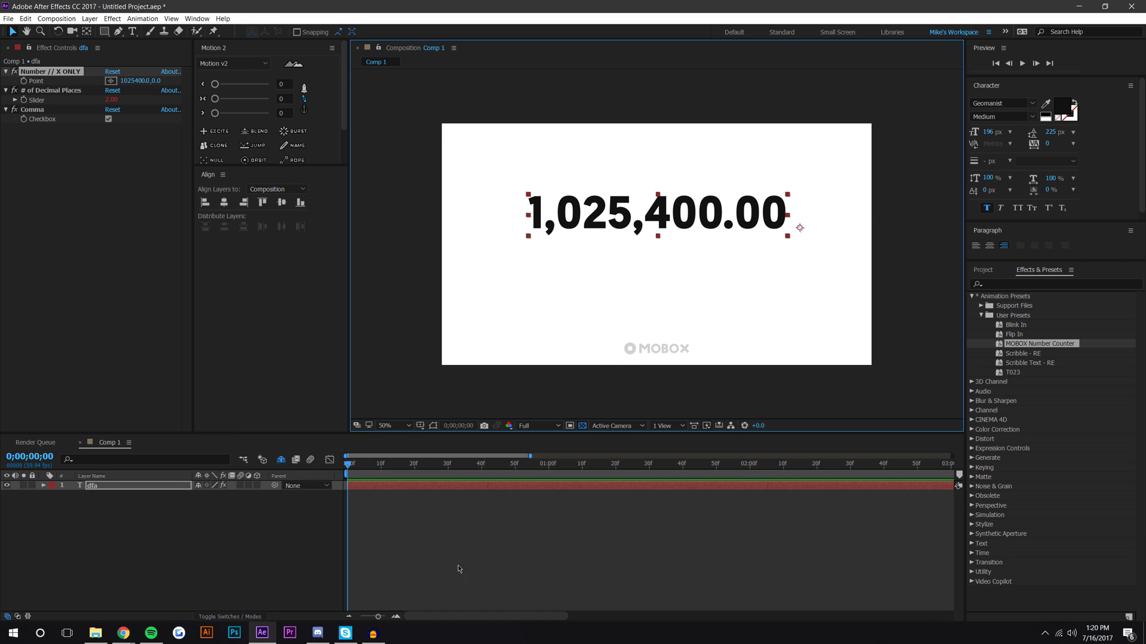
left_click(111, 100)
type("0")
key("Return")
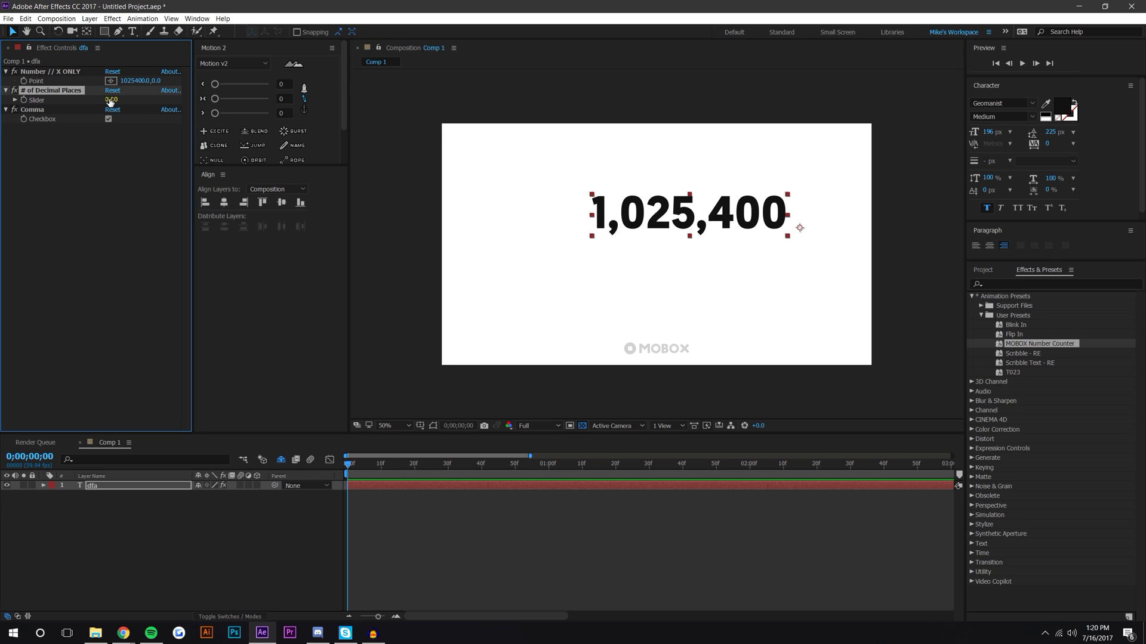
left_click(43, 486)
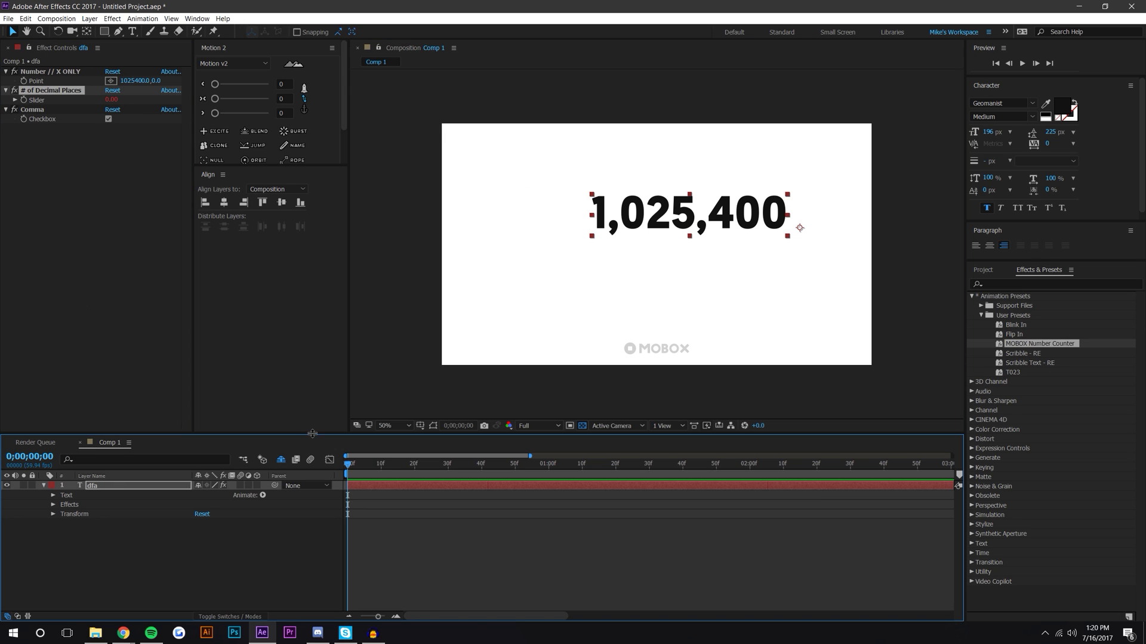
- Add a 'views' suffix to the Source Text expression
left_click_drag(312, 434, 312, 385)
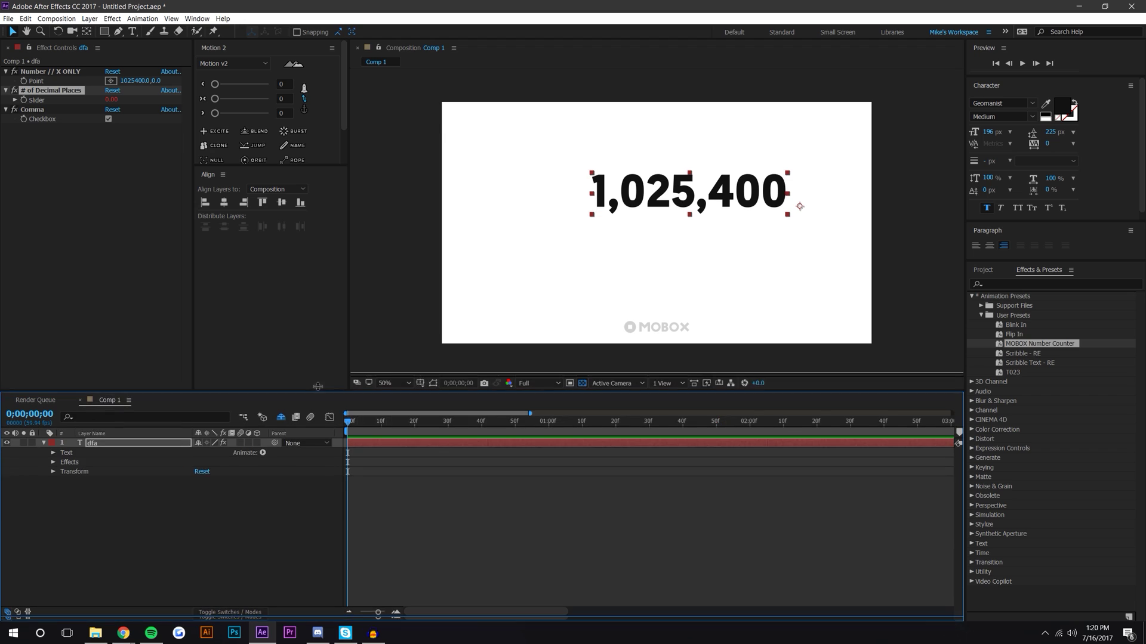
left_click(53, 447)
left_click(62, 456)
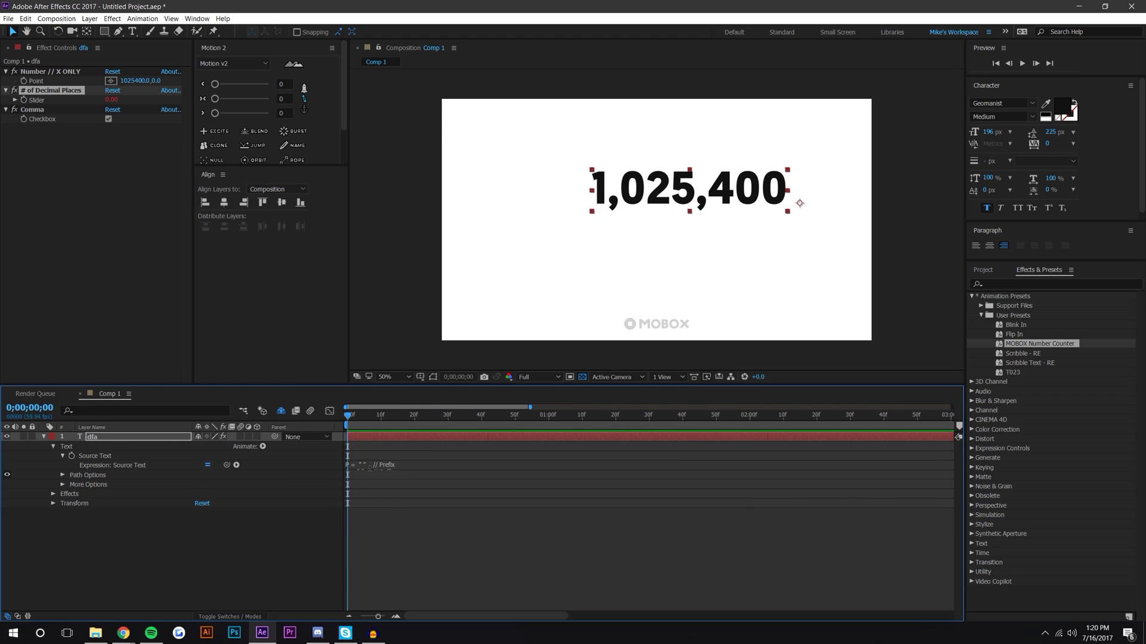
left_click(367, 464)
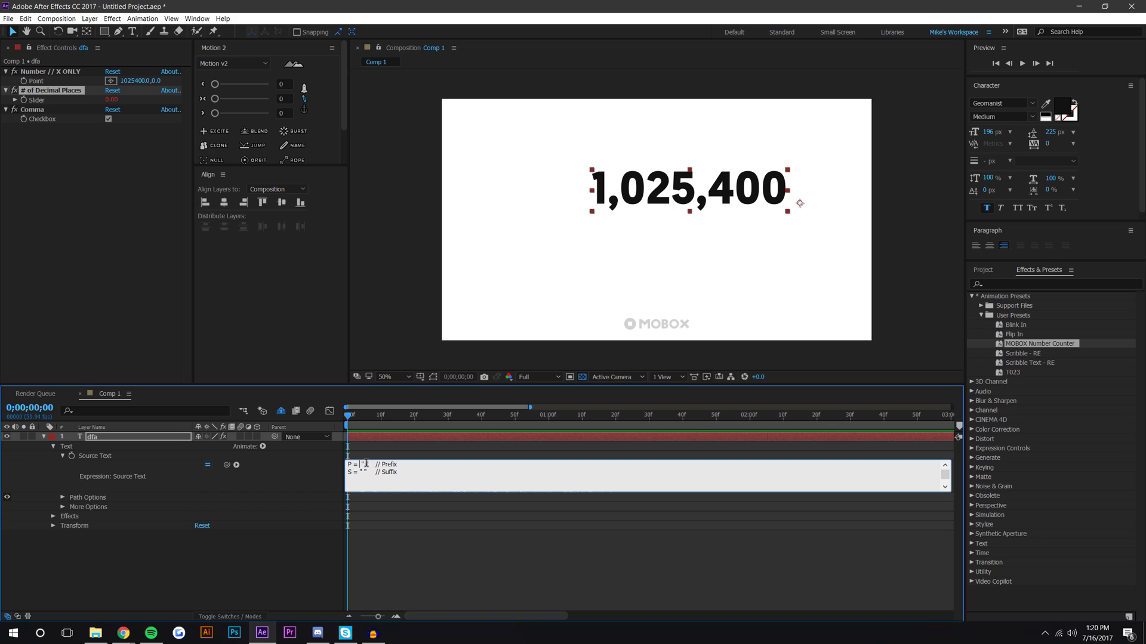
left_click(364, 473)
type("views")
left_click(524, 552)
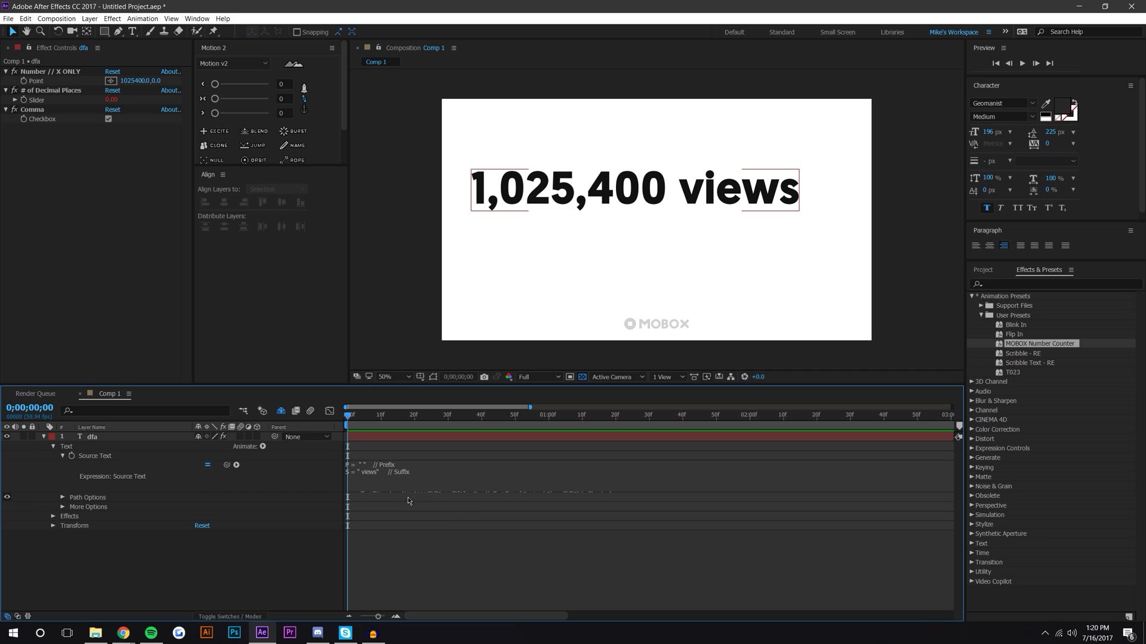
- Replace the 'views' suffix with a '$' prefix and set decimal places back to 2
left_click(382, 468)
left_click(383, 468)
left_click_drag(380, 472, 362, 472)
key("BackSpace")
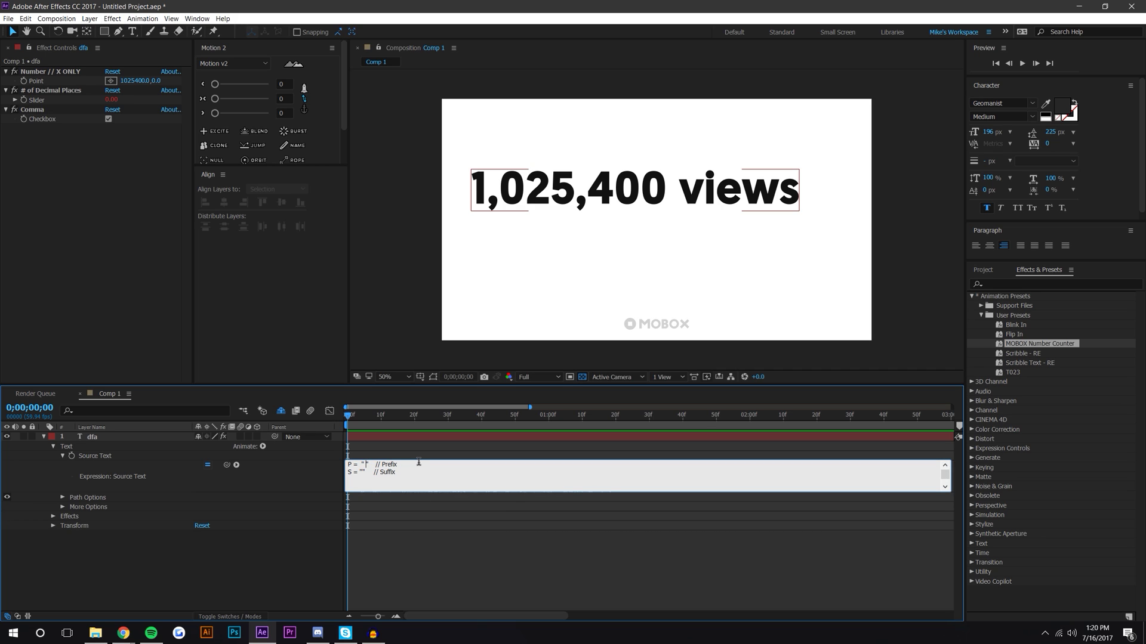
type("$")
left_click(473, 552)
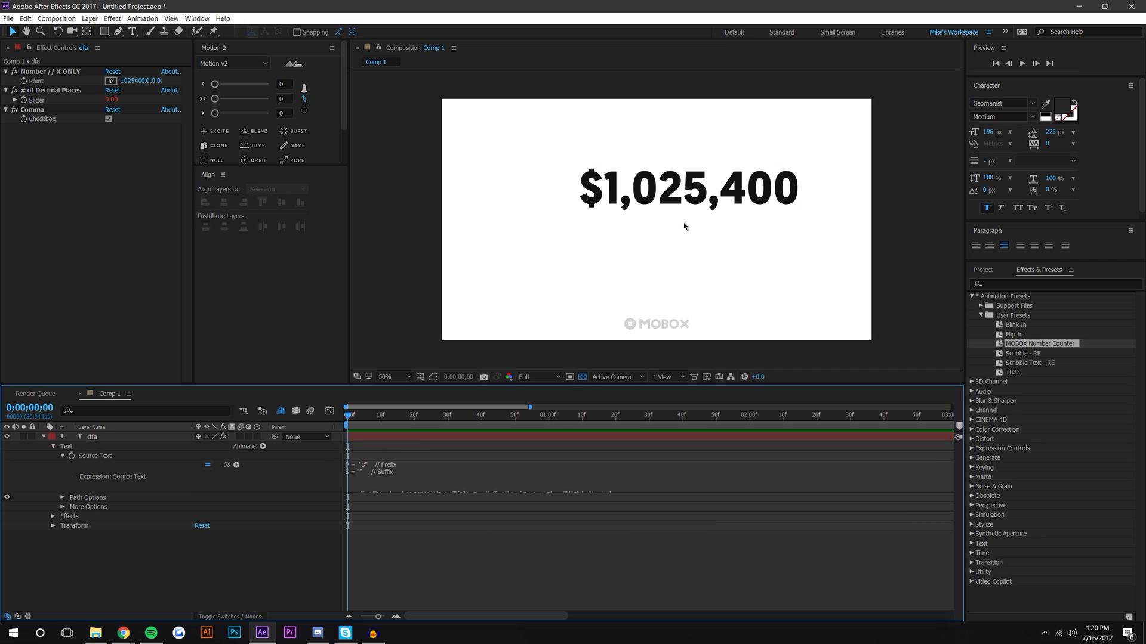
left_click(111, 100)
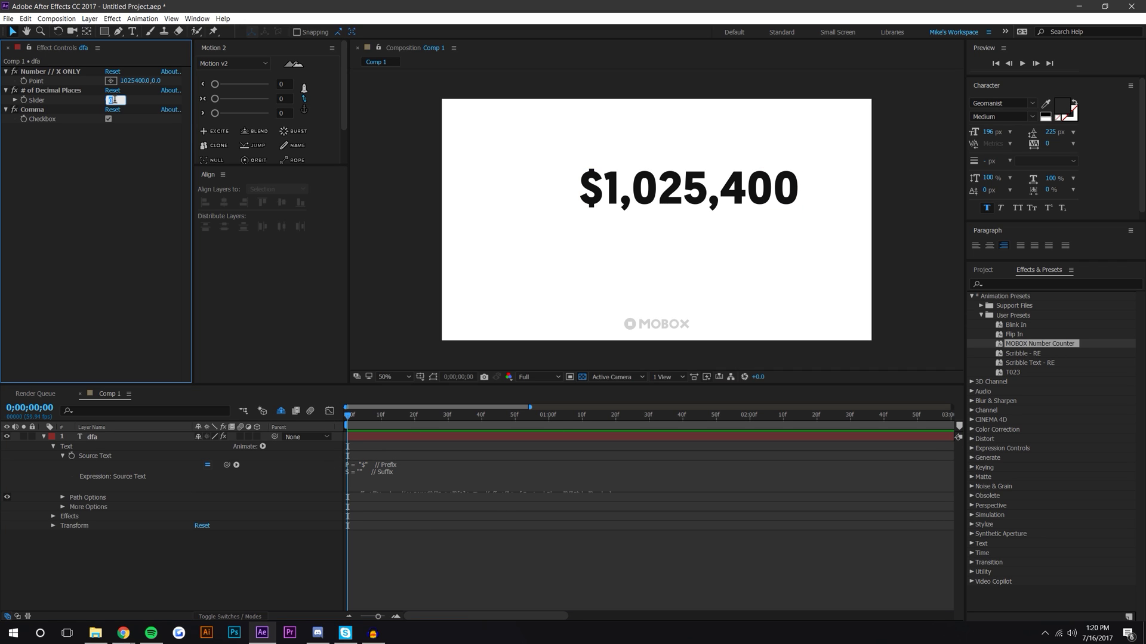
key("Return")
- At the one-second mark, scrub the counter's number up to 1025513 to keyframe it
left_click(644, 567)
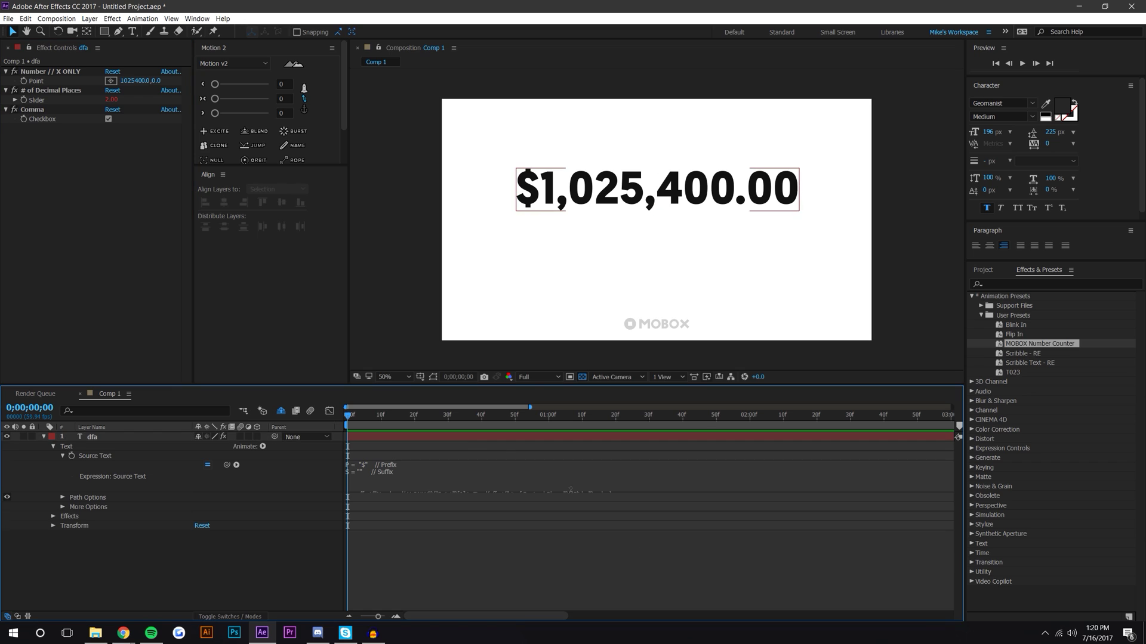
left_click(25, 86)
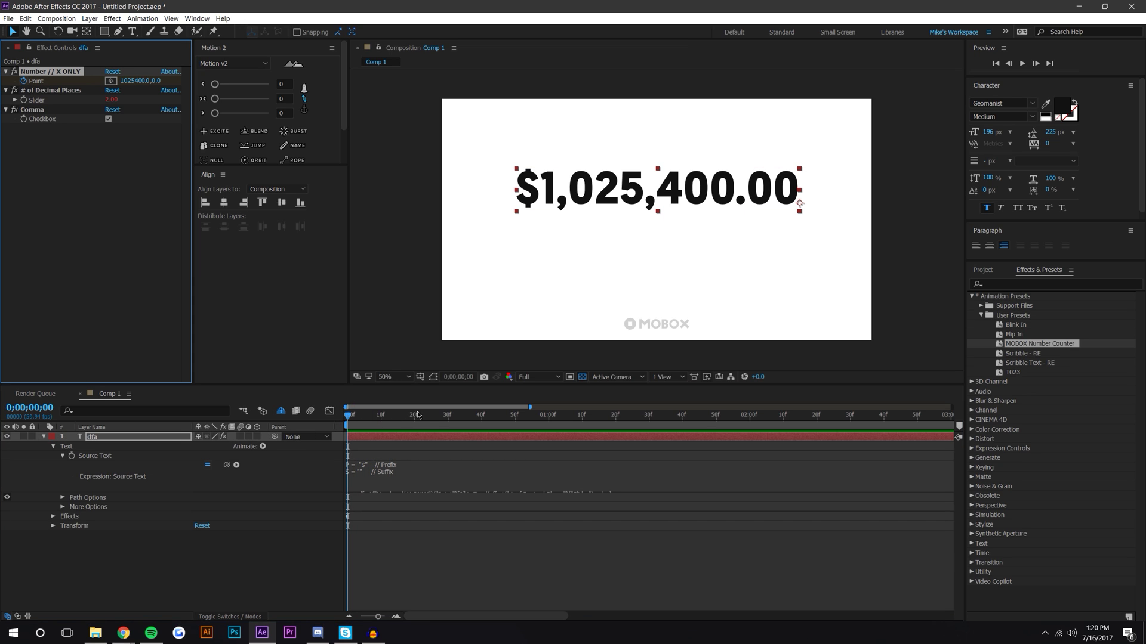
left_click_drag(416, 421, 547, 424)
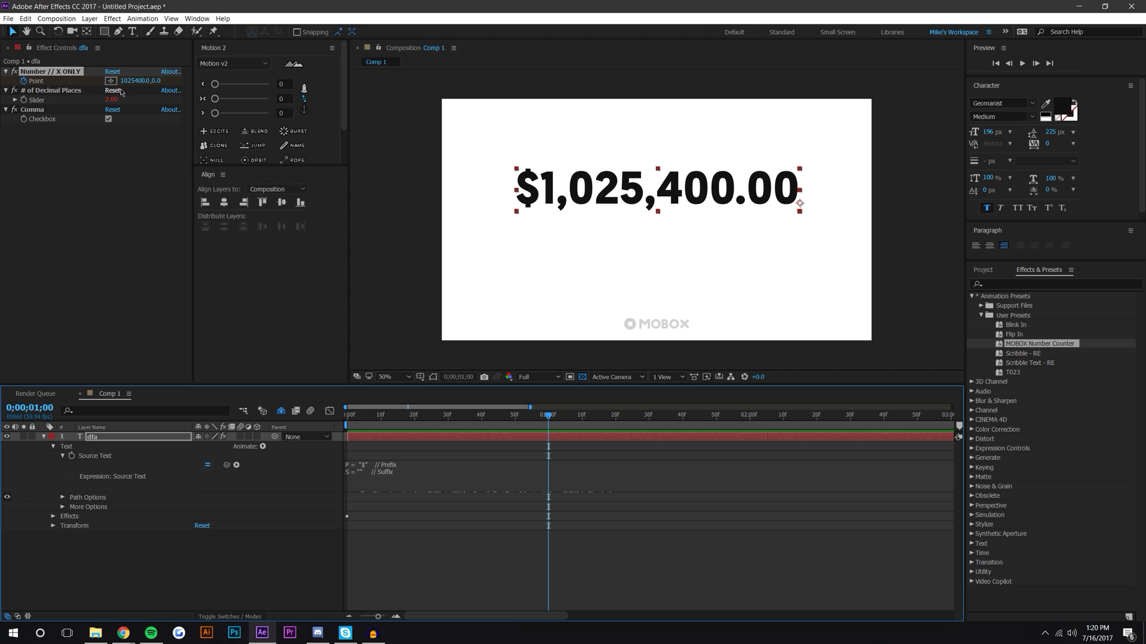
left_click_drag(137, 80, 160, 80)
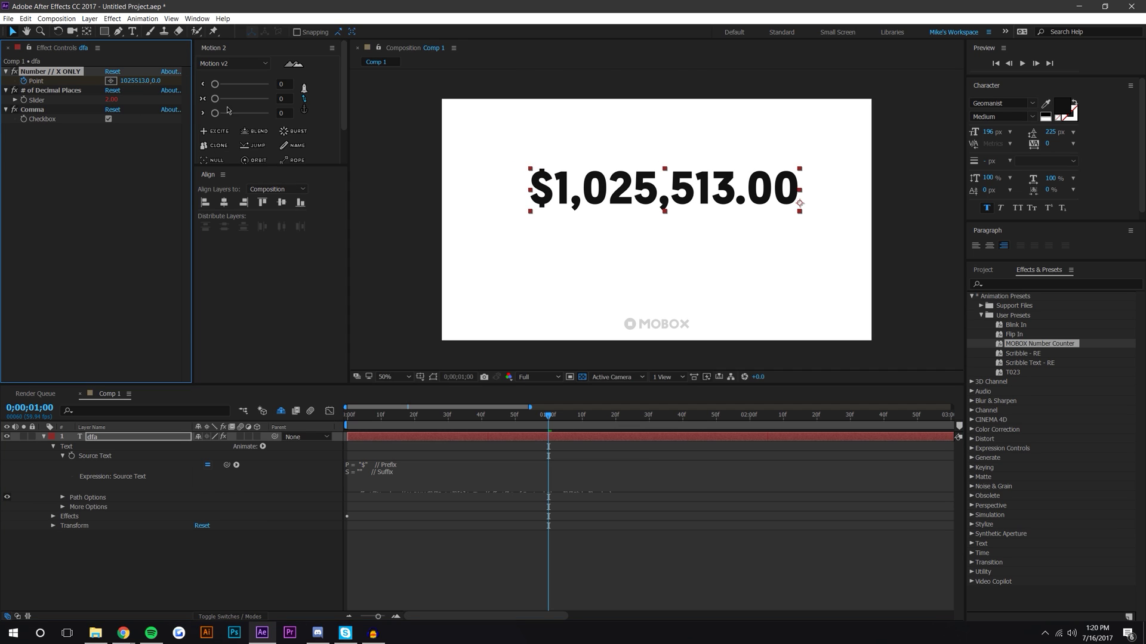
- Preview the count from frame 0 and left-align the counter text
left_click(583, 558)
left_click_drag(551, 417, 348, 416)
left_click(1022, 63)
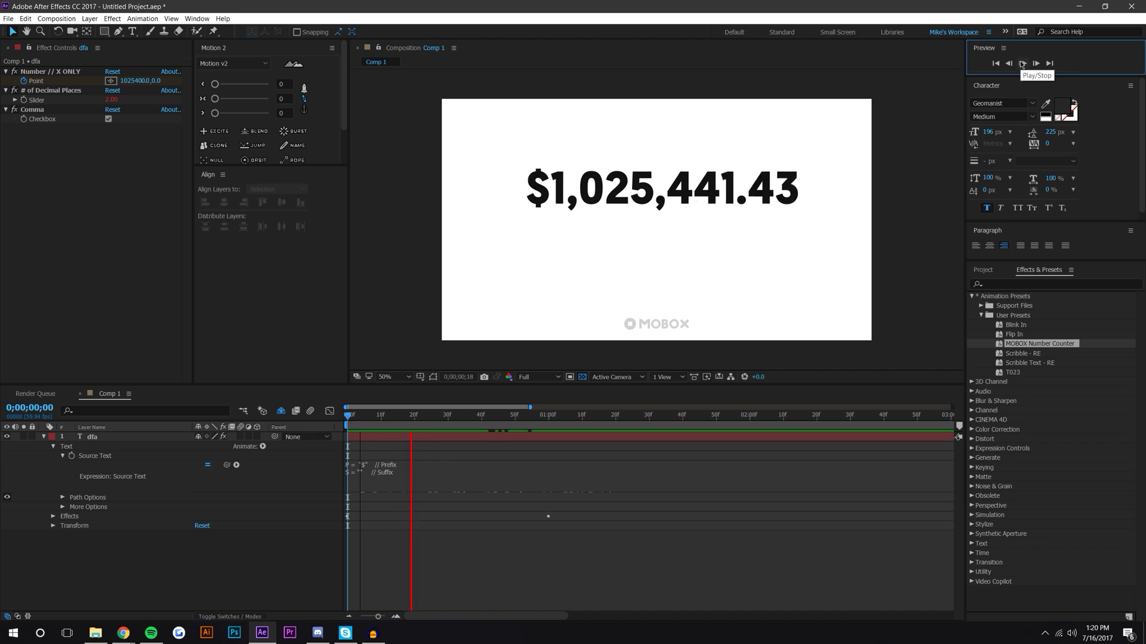
mouse_move(516, 424)
left_mouse_down()
mouse_move(383, 424)
mouse_move(496, 424)
left_mouse_up()
left_click(736, 176)
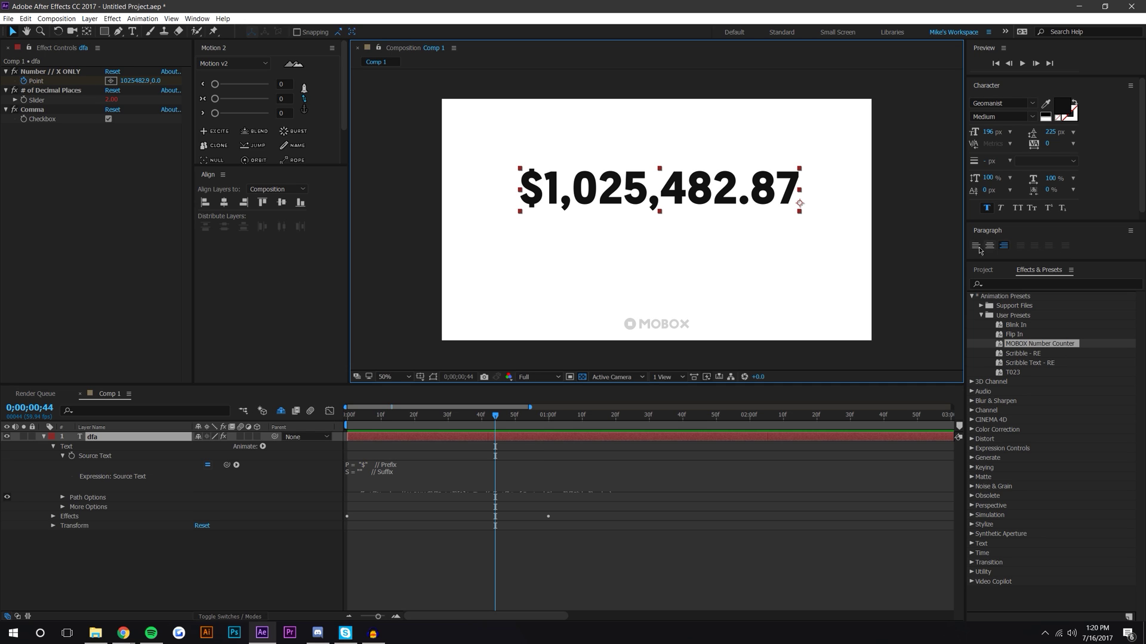
left_click(979, 249)
- Move the counter left and change the expression to no '$' prefix and a ' views' suffix
left_click_drag(817, 202, 487, 202)
left_click_drag(412, 416, 481, 415)
left_click(370, 468)
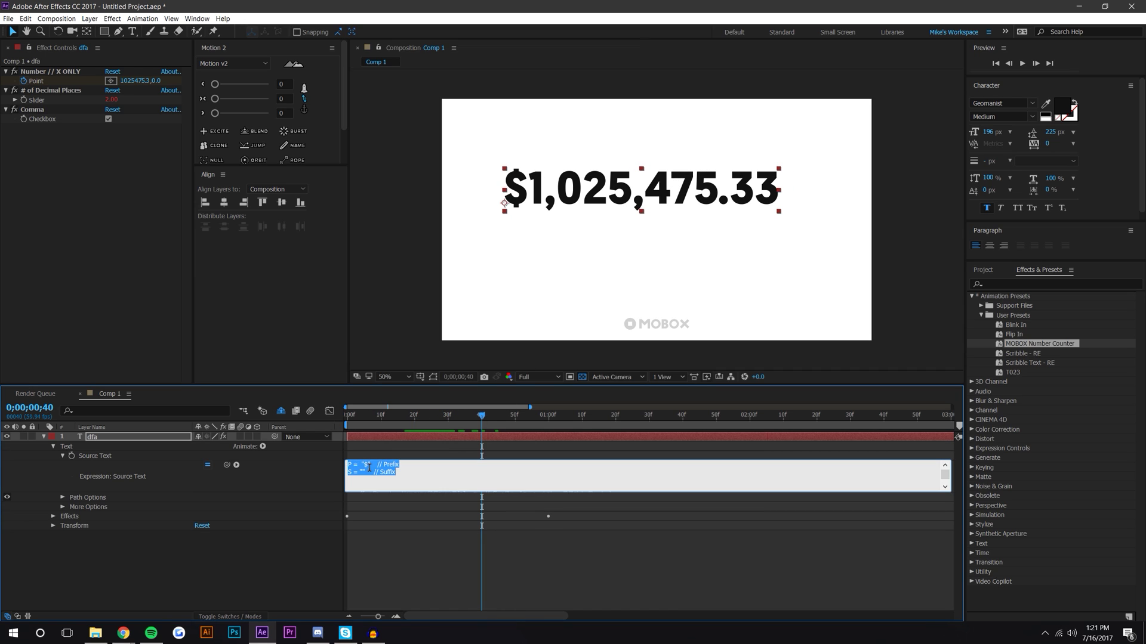
left_click(369, 468)
key("BackSpace")
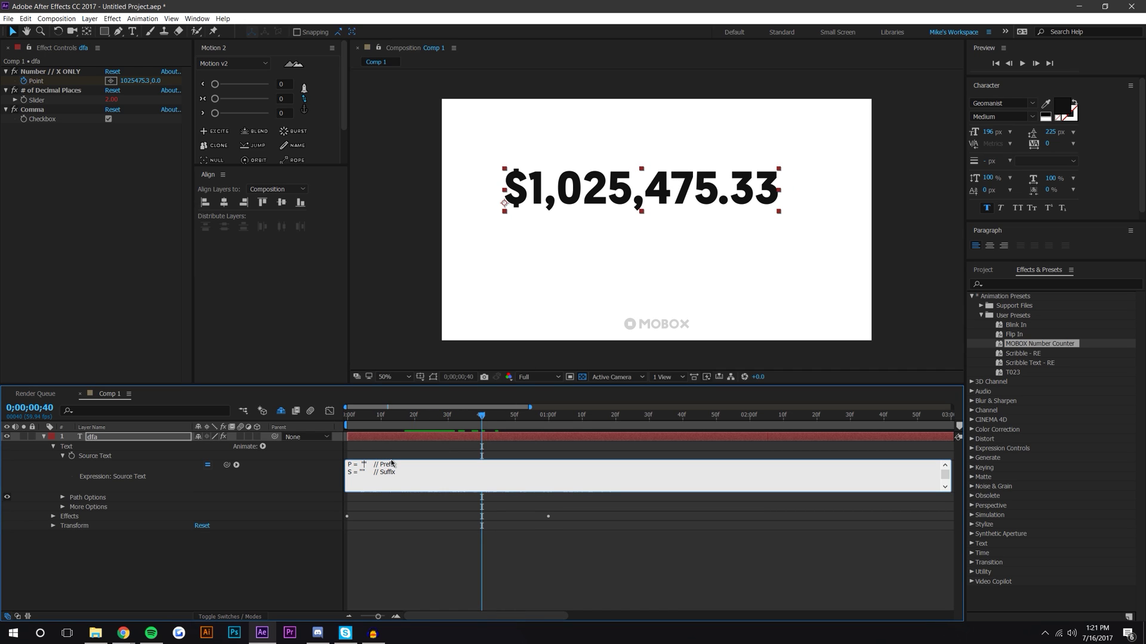
type("views")
left_click(522, 570)
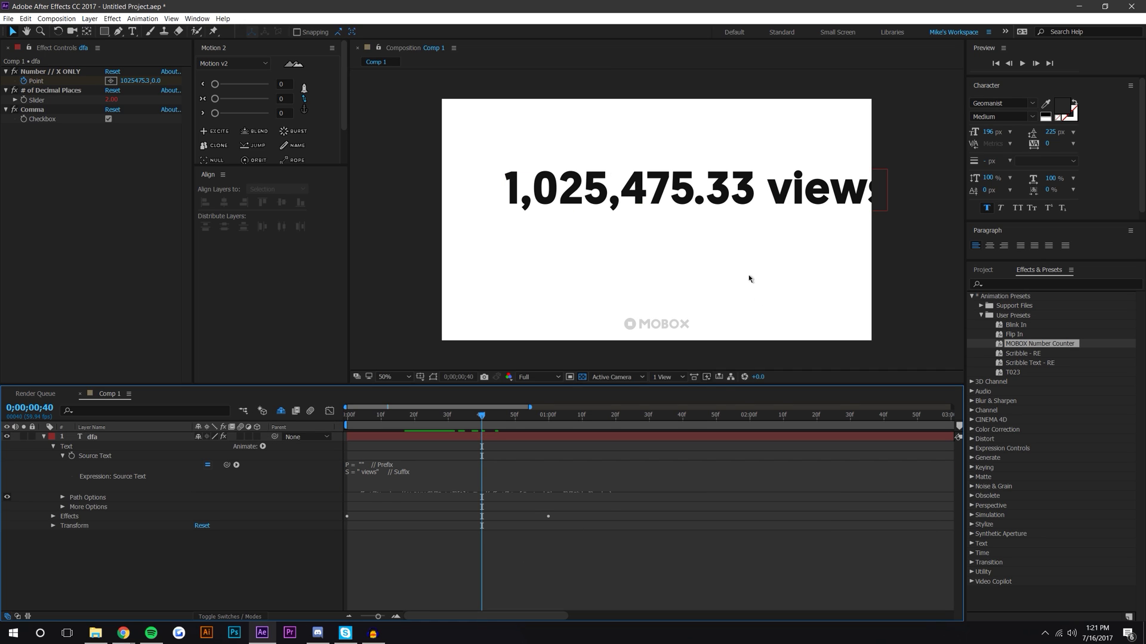
- Set decimal places to 0, right-align the text and move it back toward the centre
left_click(109, 101)
type("0")
key("Return")
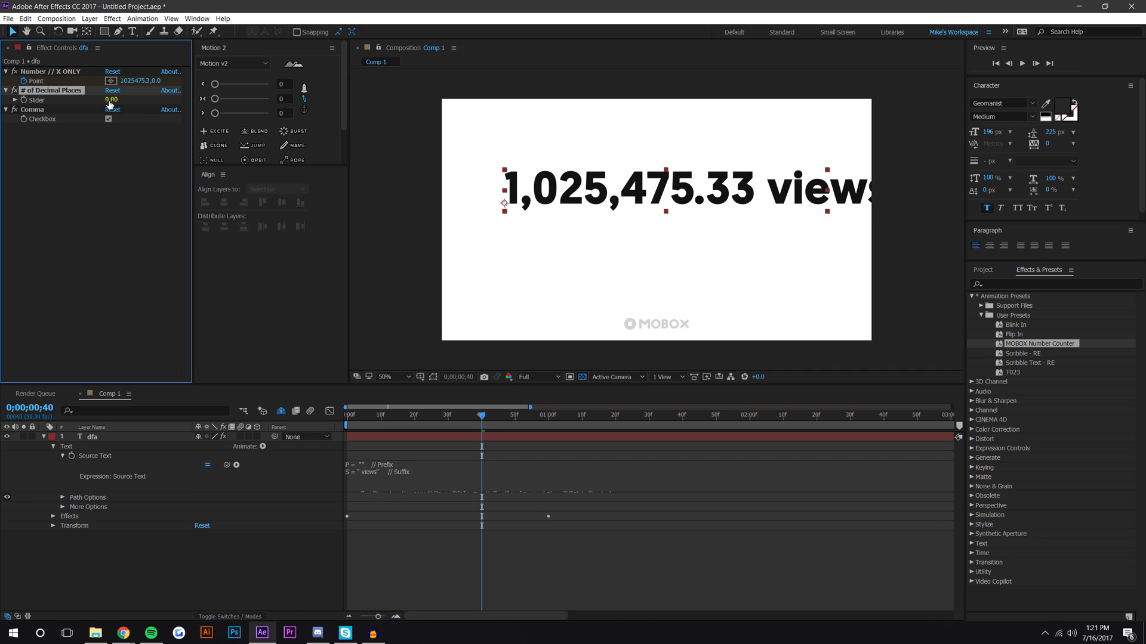
left_click_drag(424, 425, 470, 420)
left_click(1004, 245)
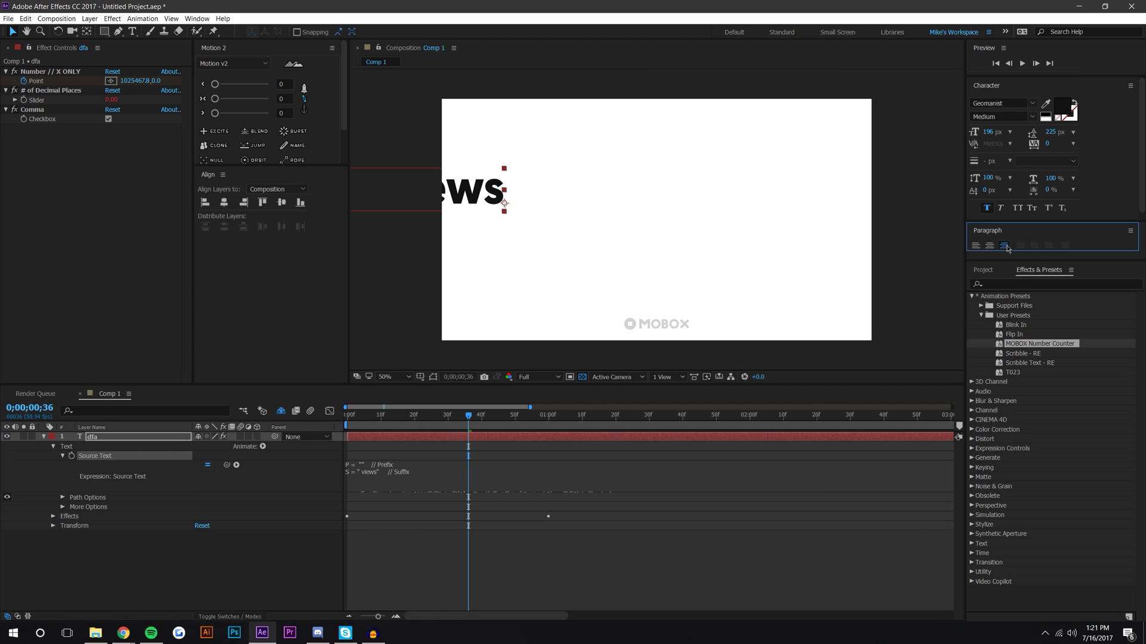
left_click_drag(440, 190, 793, 197)
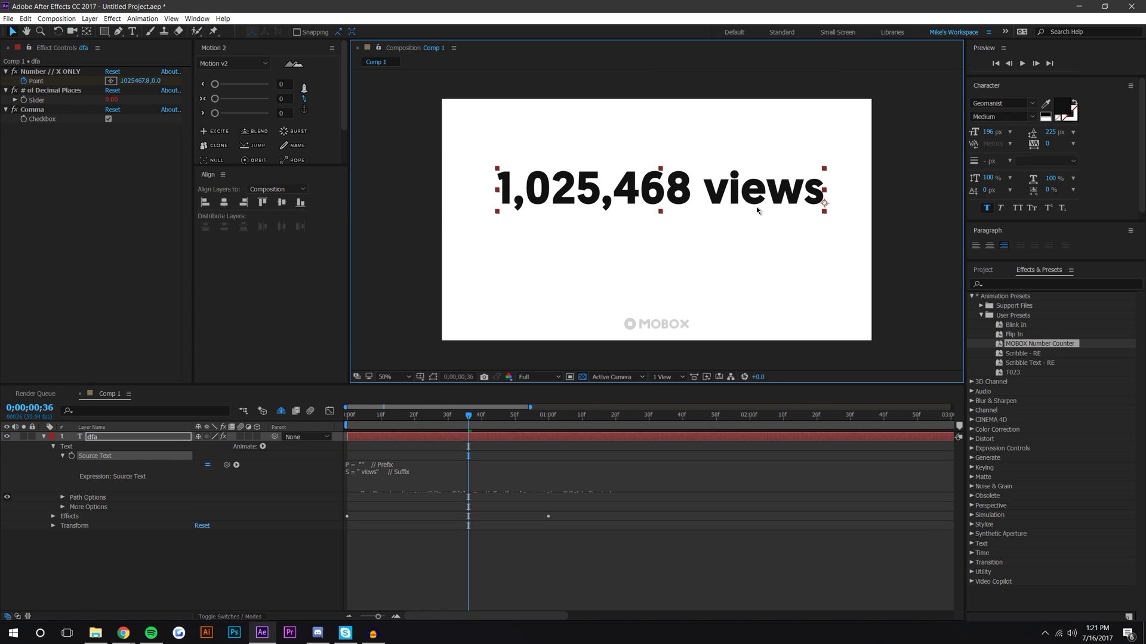
- Preview the count from the start and enlarge the expression field to four lines
left_click(410, 440)
left_click(350, 418)
key("space")
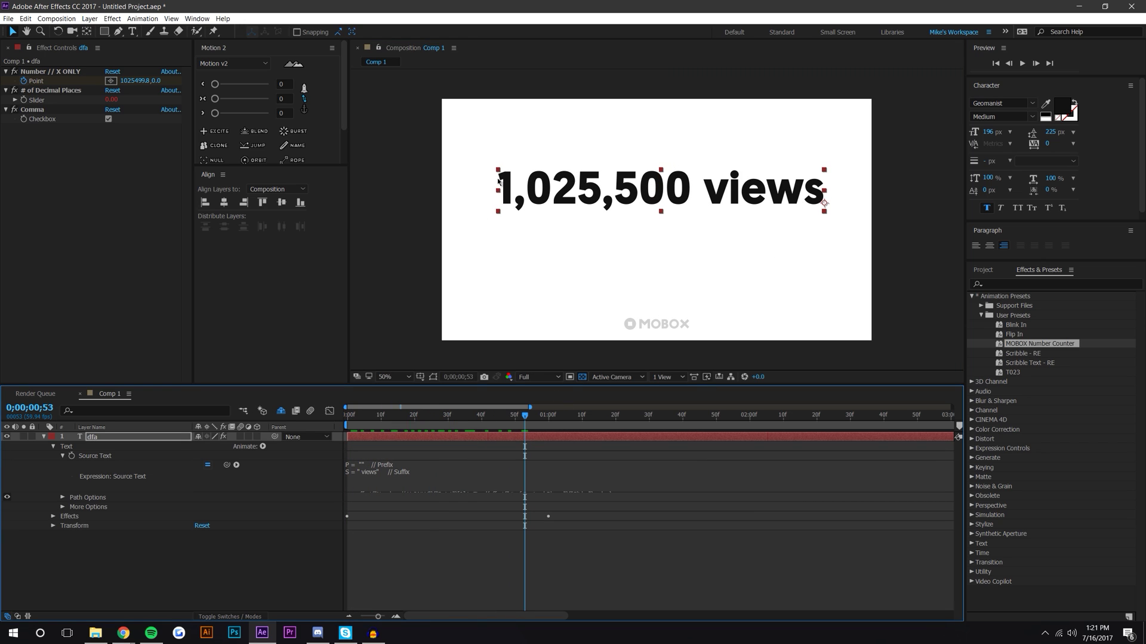
key("comma")
key("period")
left_click_drag(371, 492, 400, 479)
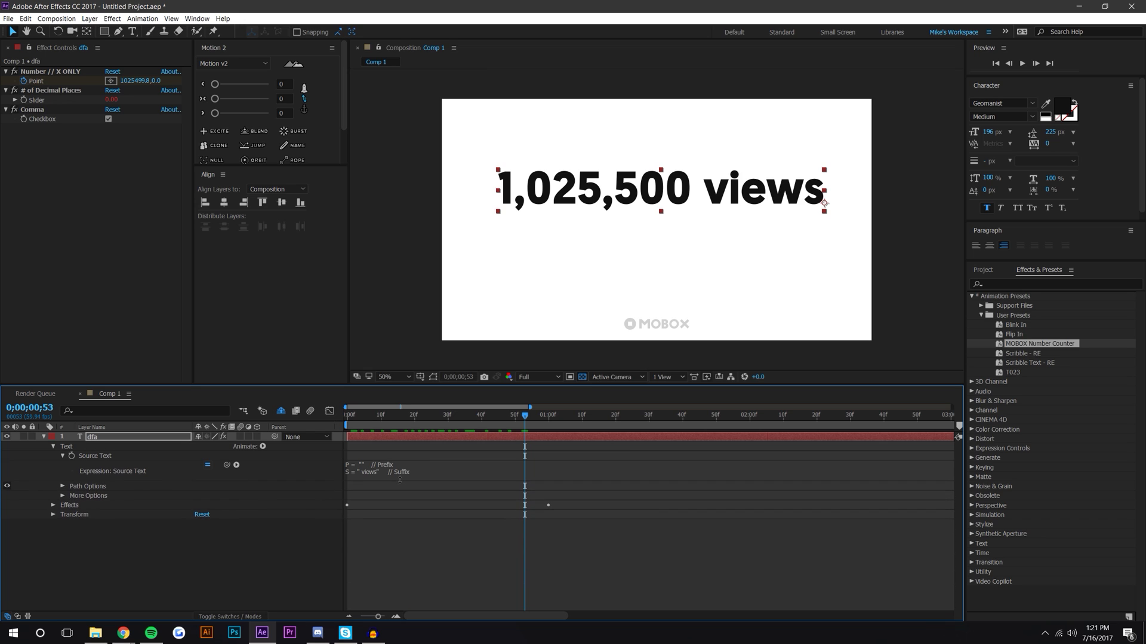
left_click(545, 595)
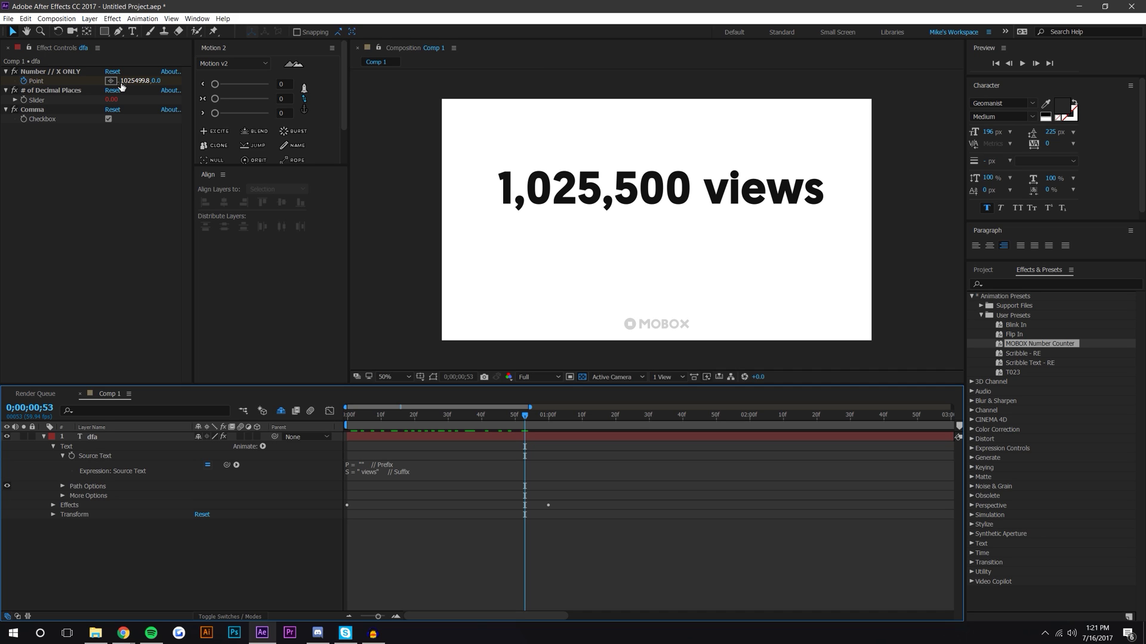
- Uncheck the Comma option so the counter shows no thousands separators
left_click(142, 195)
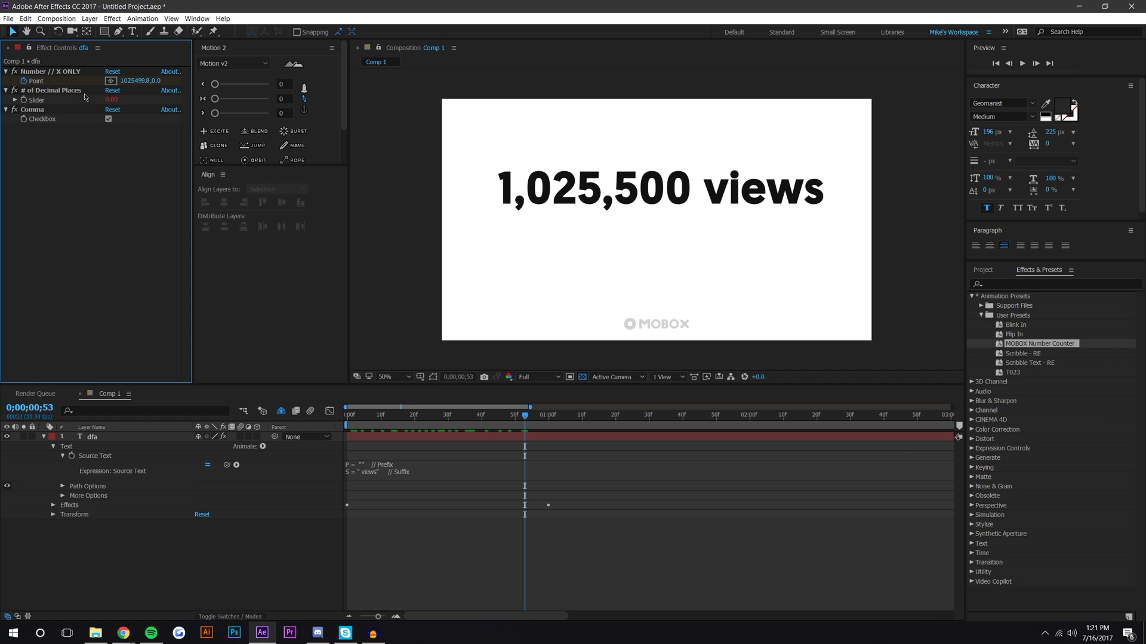
left_click(110, 121)
left_click(109, 119)
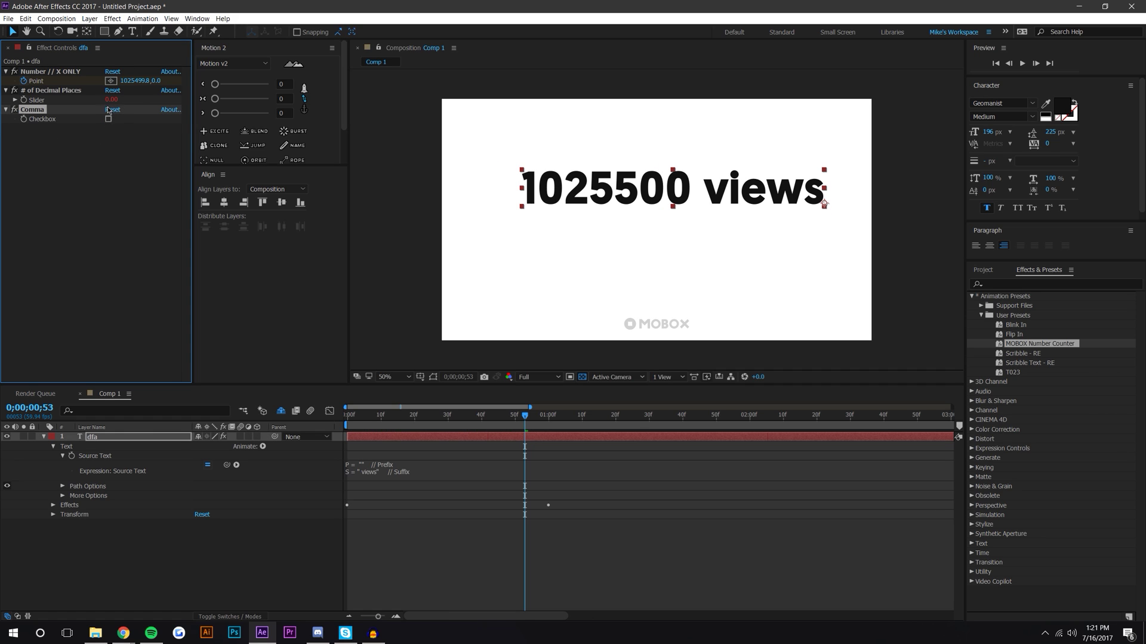
- Try 2 decimal places, undo back to 0, and reselect the dfa counter layer
left_click(111, 100)
type("2")
left_click(99, 156)
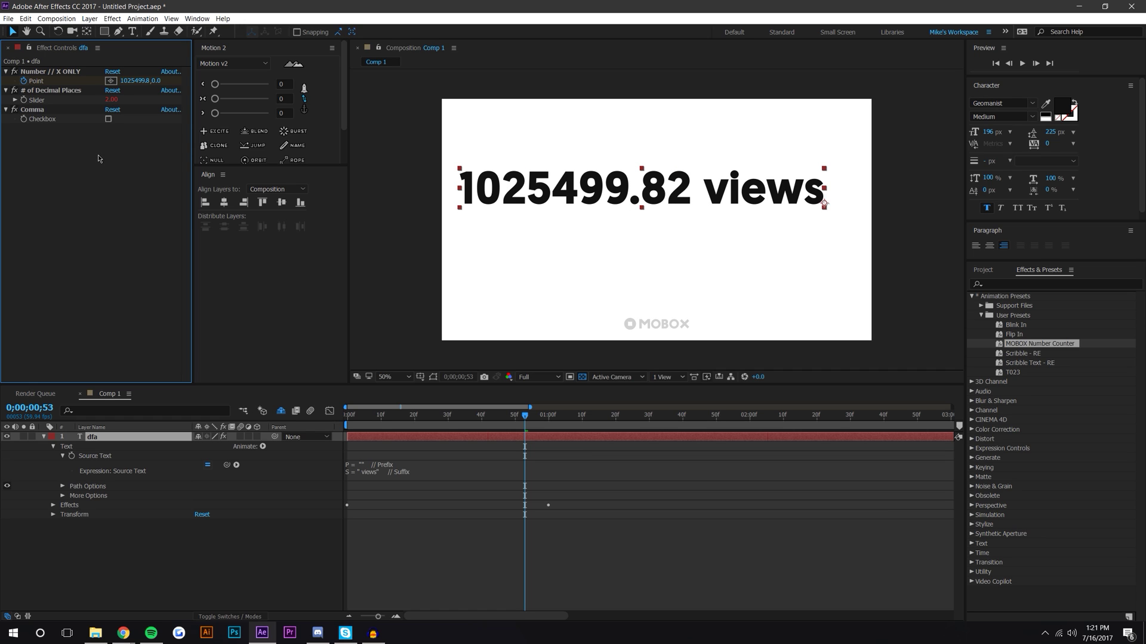
key("ctrl+z")
left_click(649, 595)
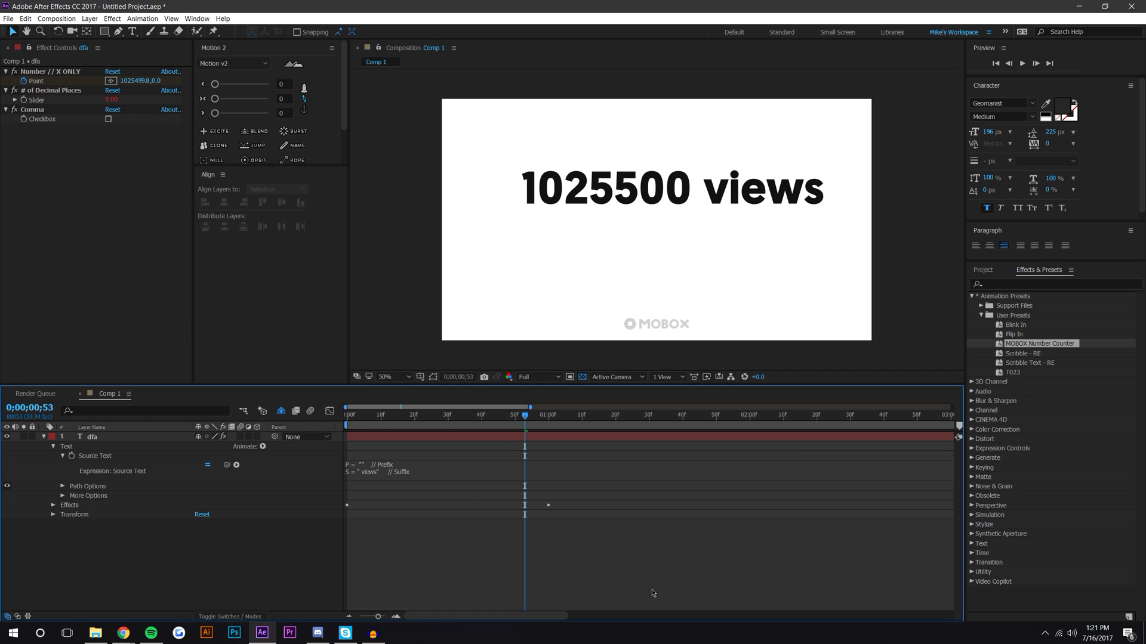
left_click(202, 494)
left_click(141, 437)
- Delete the counter layer and create a new placeholder text layer
key("Delete")
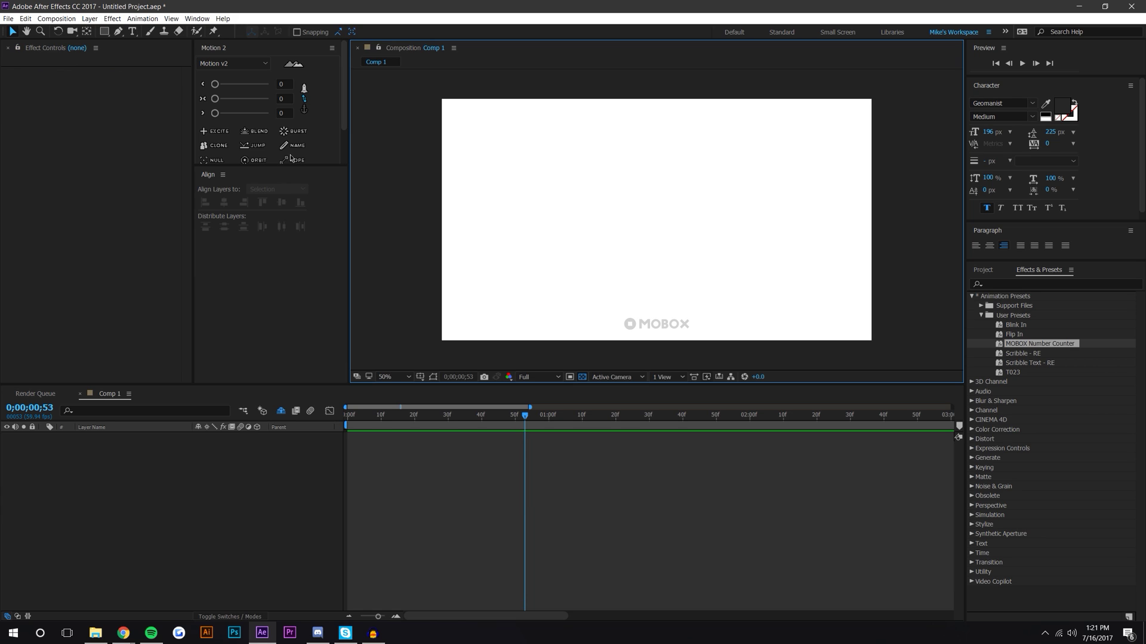
left_click(719, 495)
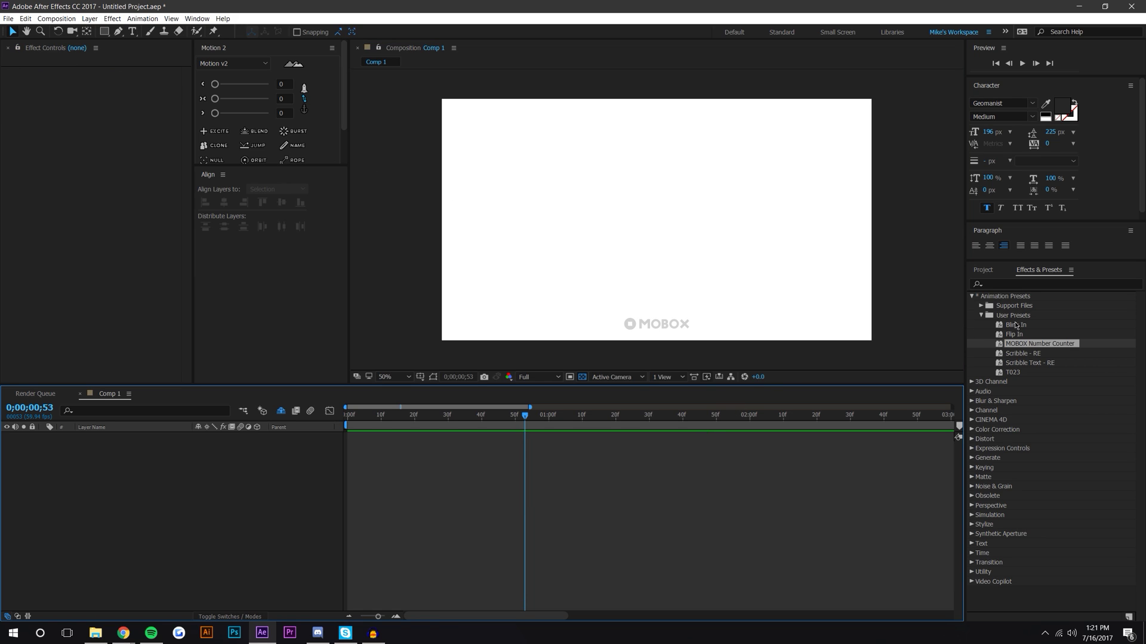
key("ctrl+t")
left_click(612, 208)
type("lkdjfl")
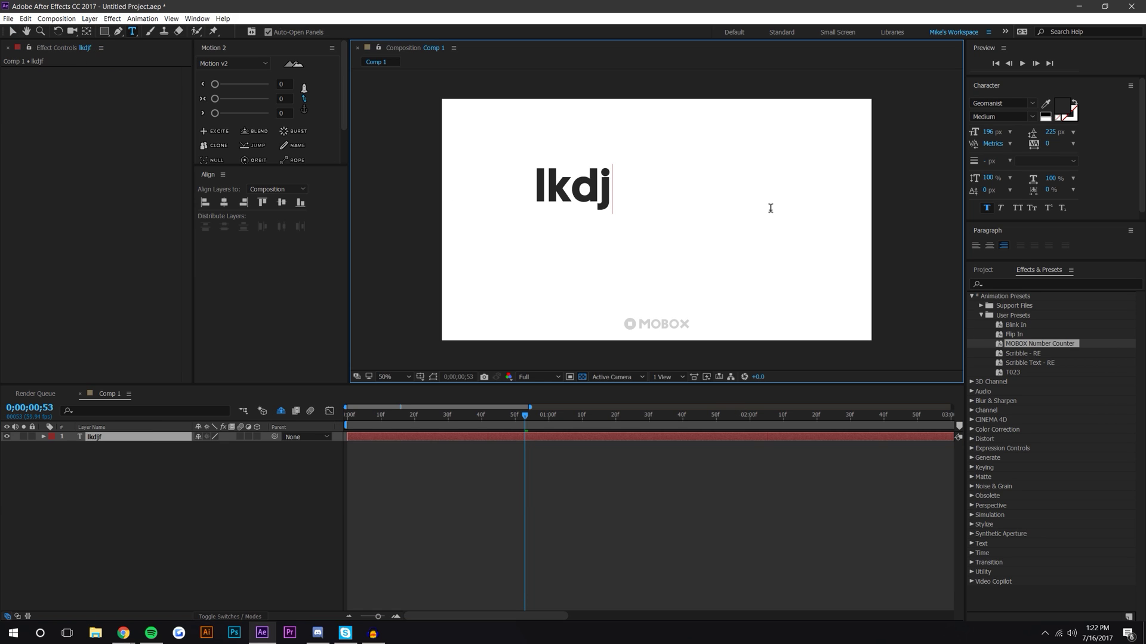
left_click(228, 526)
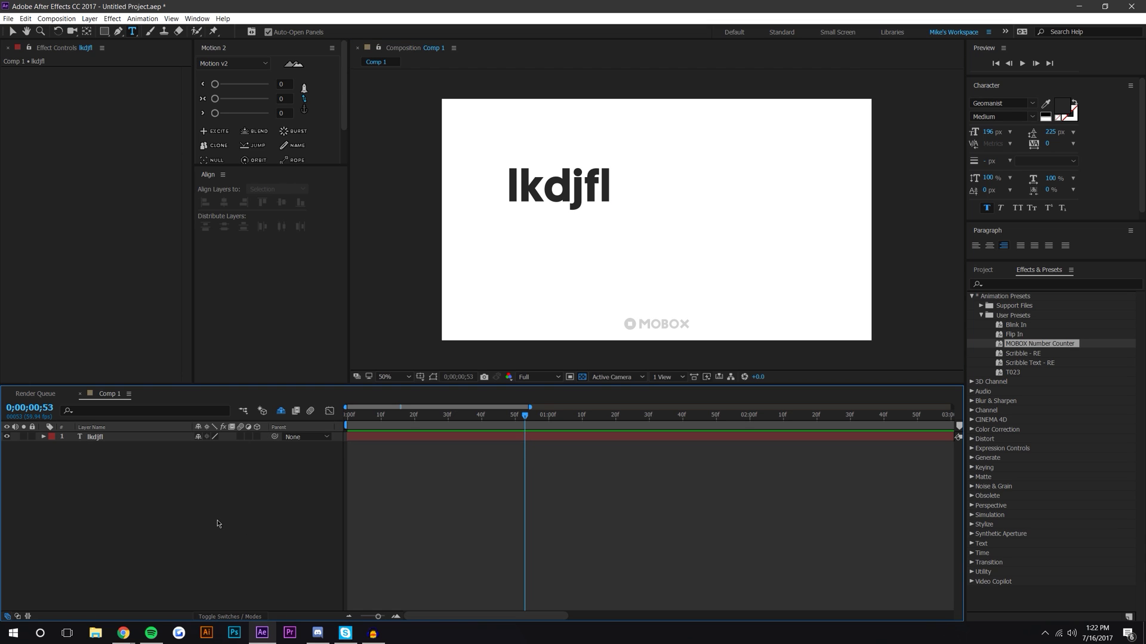
- Replace the placeholder text with 1000
double_click(549, 178)
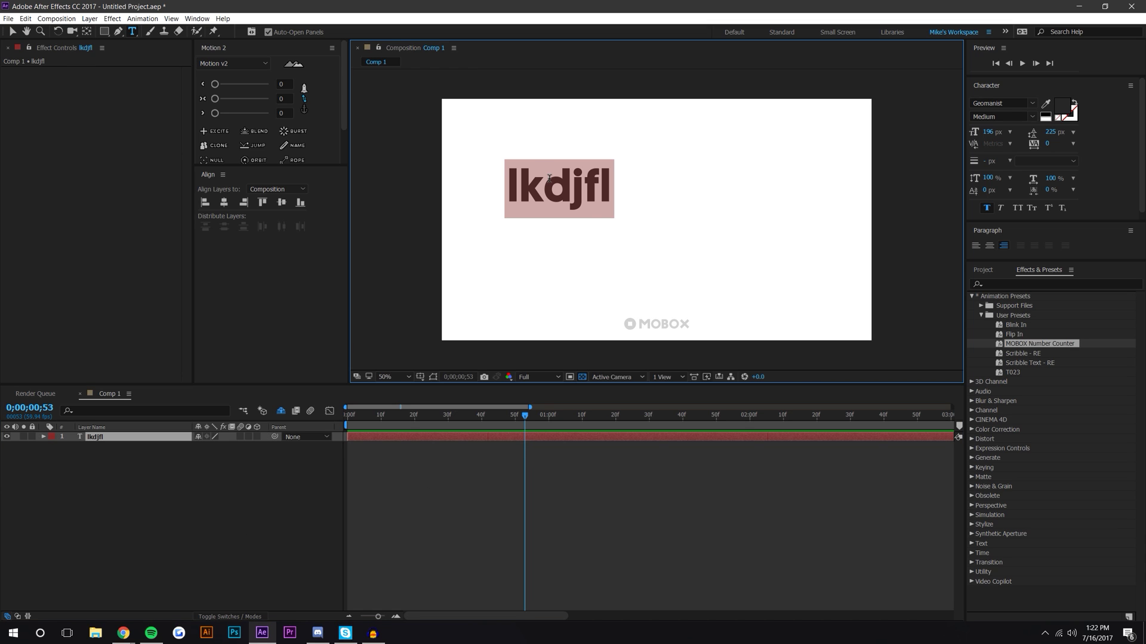
type("1000")
left_click(716, 481)
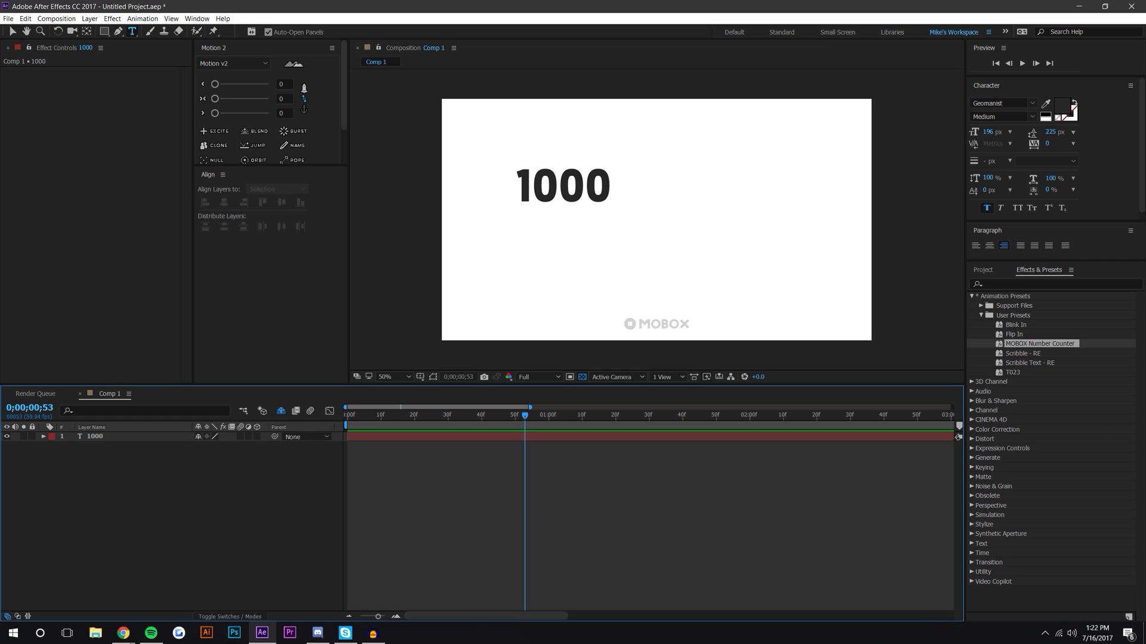
left_click(1014, 283)
- Search for 'slider' and apply the Slider Control effect to the 1000 text layer
type("slider")
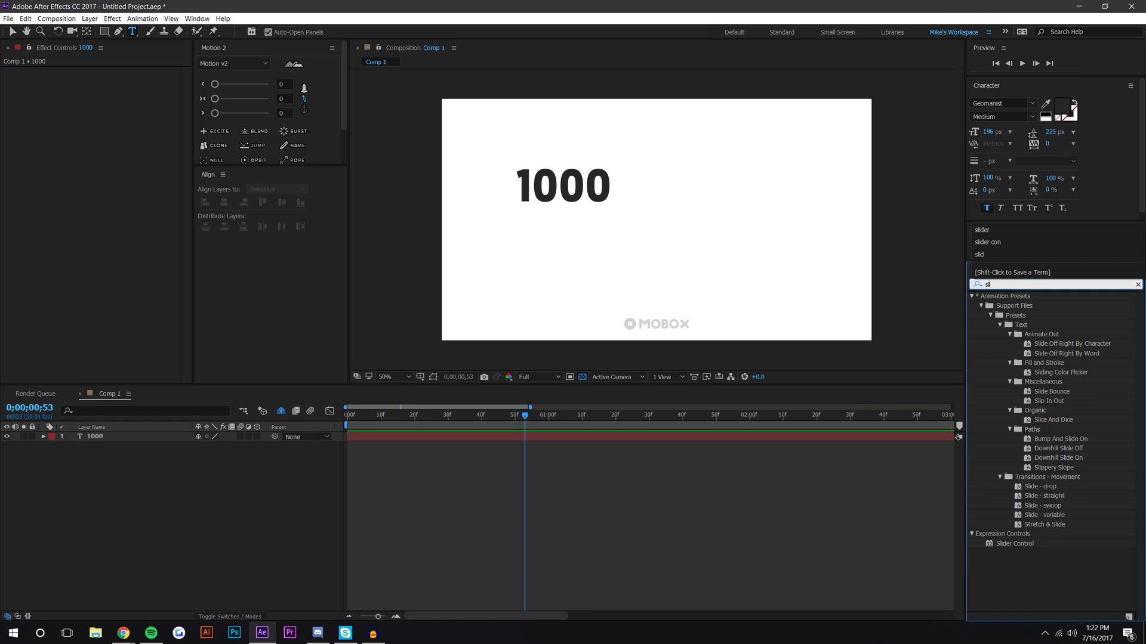
left_click(1025, 330)
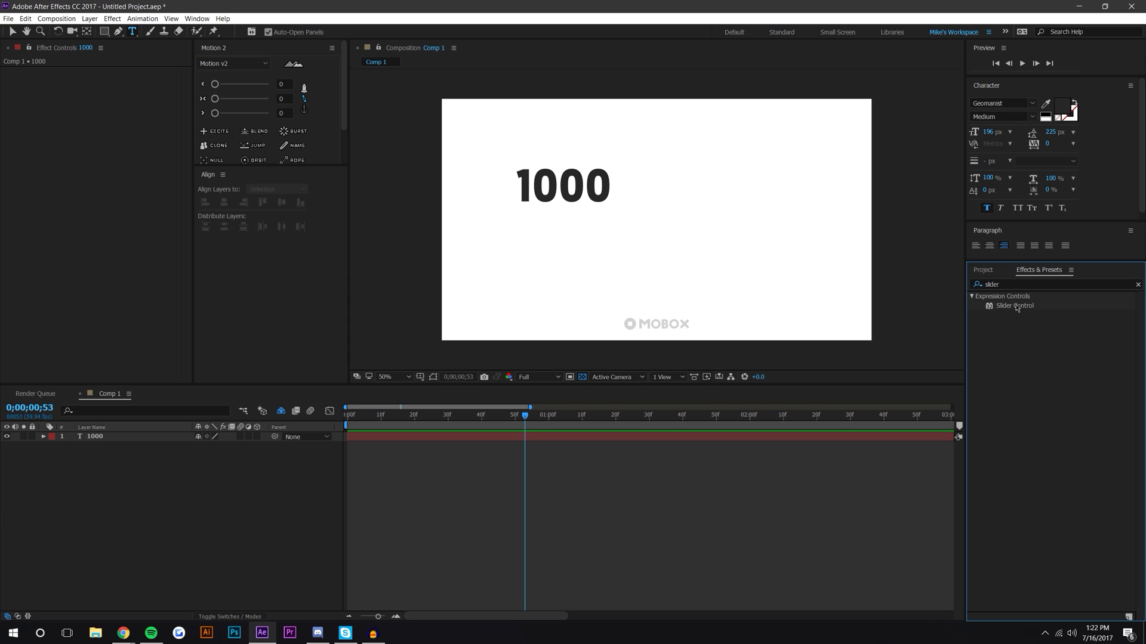
left_click_drag(1016, 308, 541, 206)
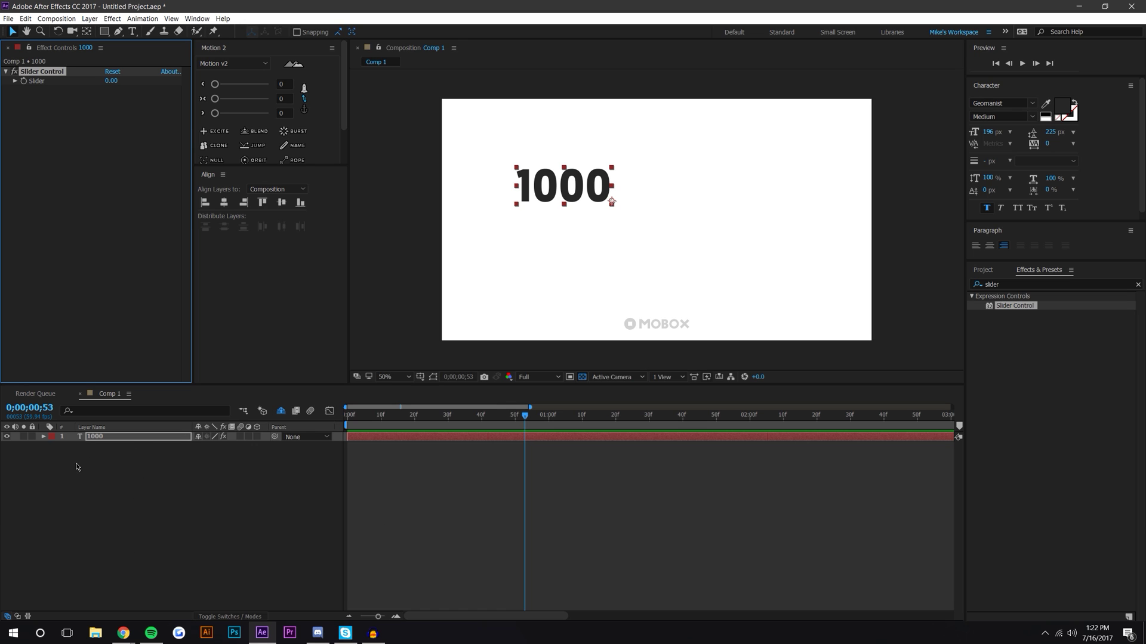
- Pick-whip the Source Text expression to the Slider Control and raise the Slider to 540
left_click(43, 438)
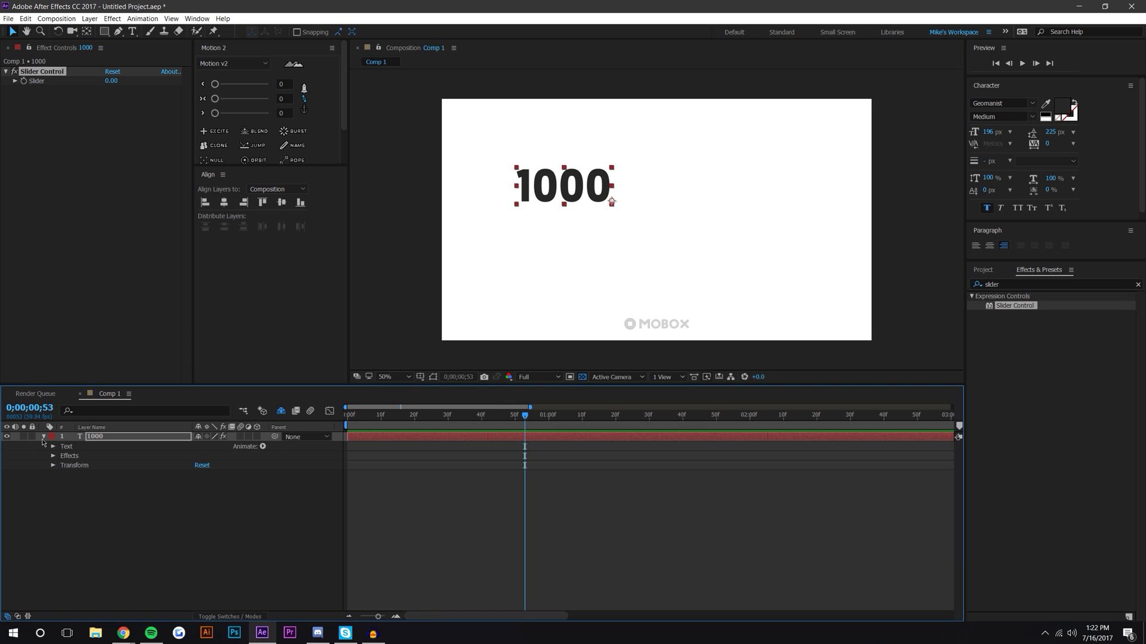
left_click(53, 447)
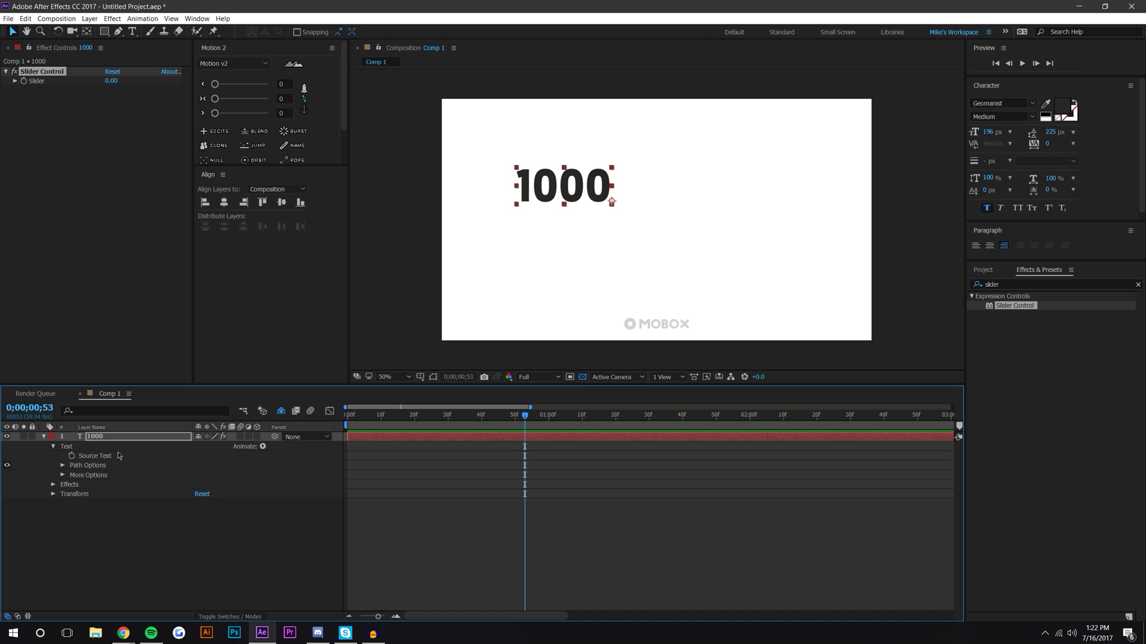
left_click(72, 456, "alt")
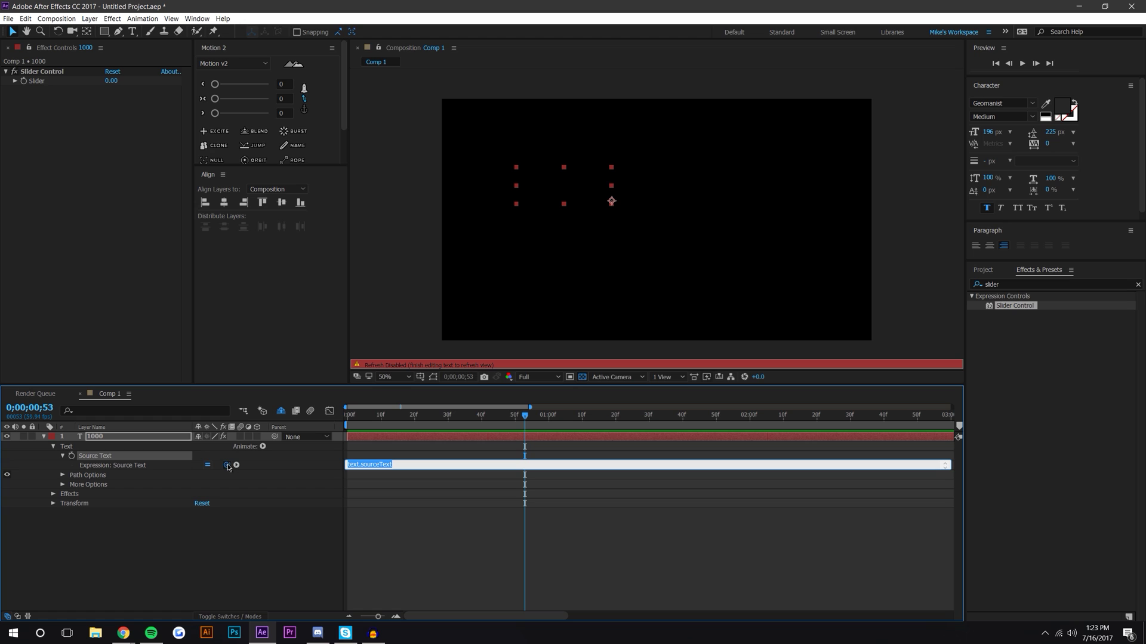
left_click_drag(227, 465, 65, 82)
left_click(599, 582)
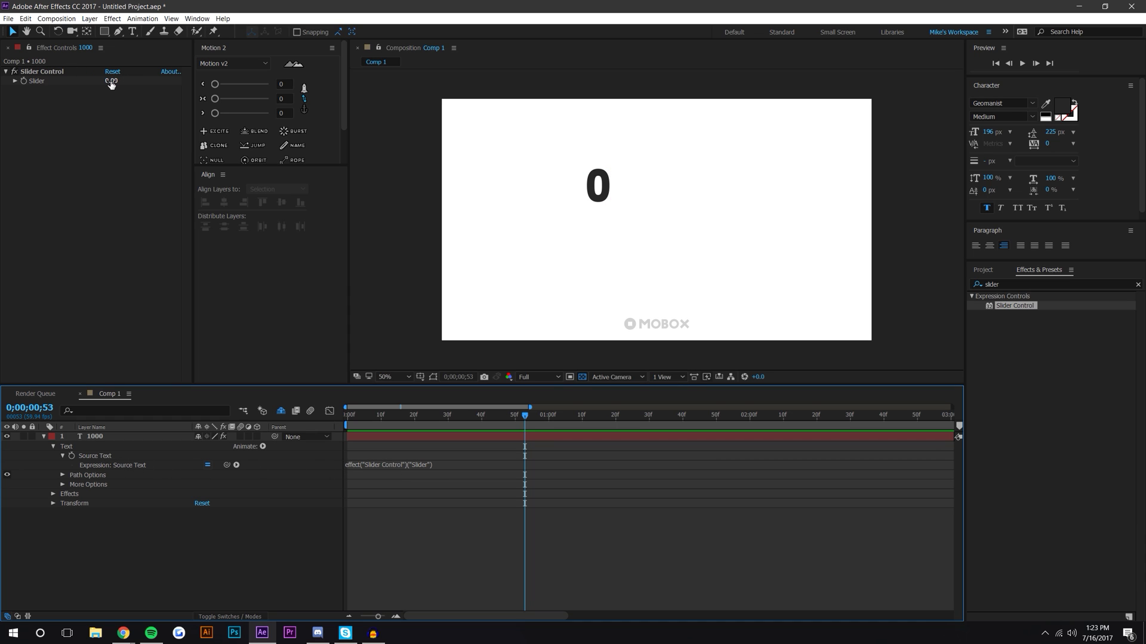
left_click_drag(111, 84, 460, 128)
- Add toFixed(0) and a "%" suffix to the Source Text expression so the layer reads 540%
left_click(430, 471)
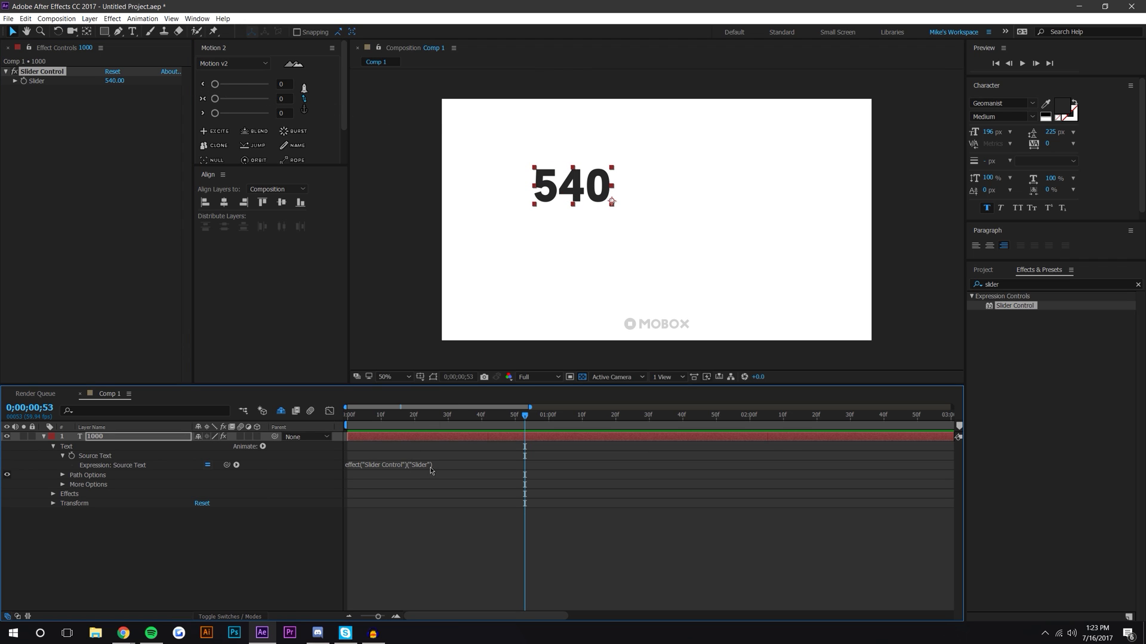
left_click(476, 465)
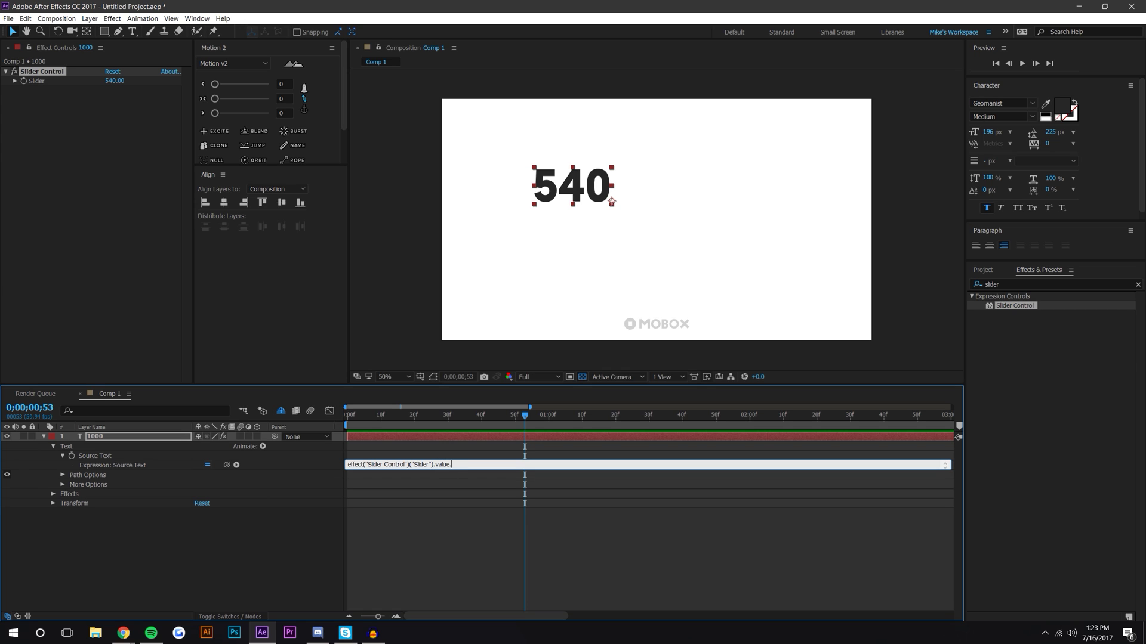
type("toFixed(0) +")
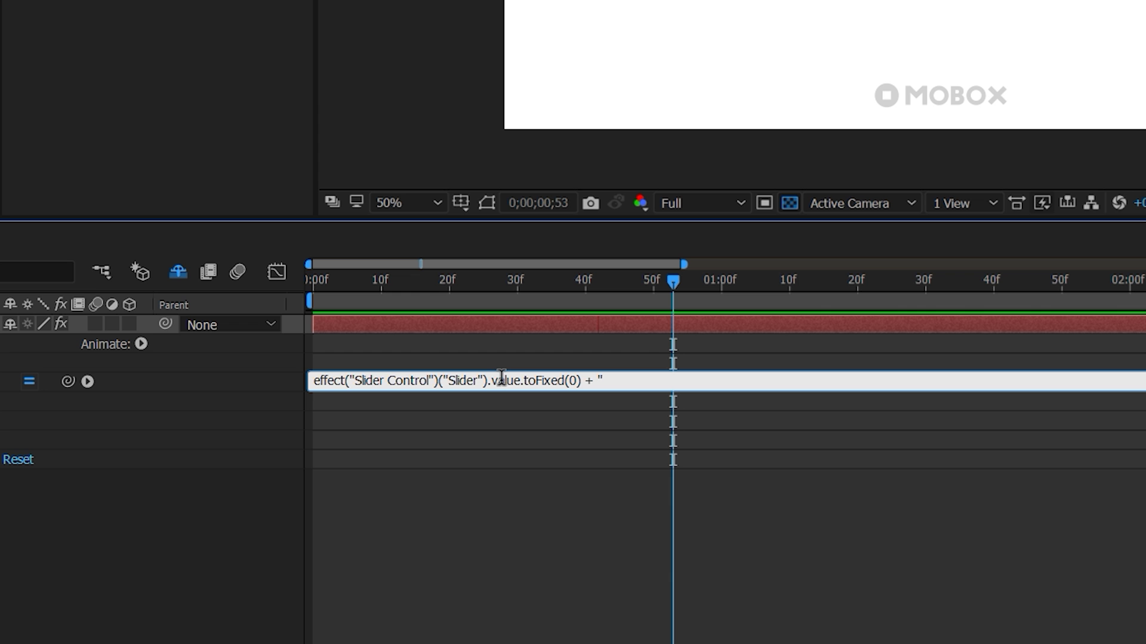
type("%\"")
left_click(834, 576)
left_click(544, 206)
- Delete the space before the percent sign in the Source Text expression
left_click(537, 465)
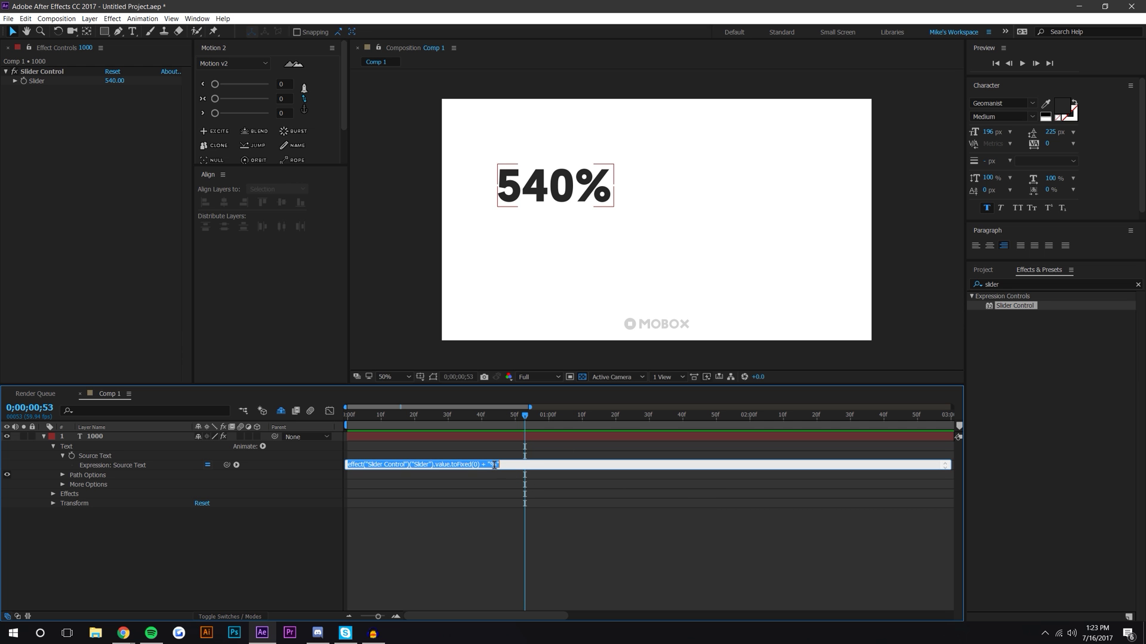
left_click(491, 465)
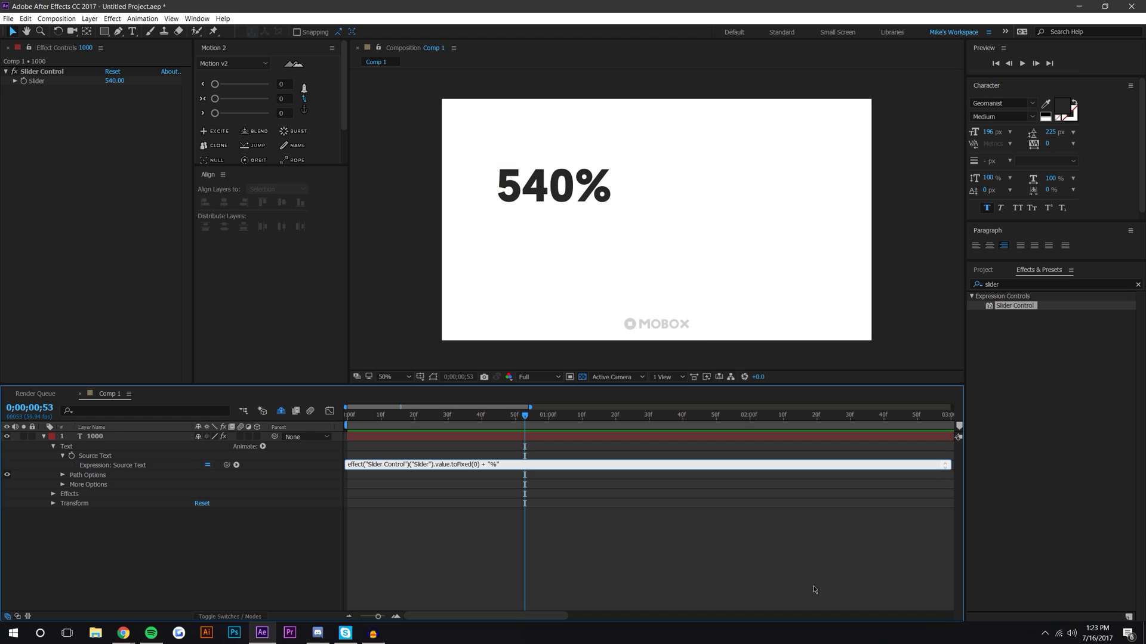
key("KP_Enter")
left_click(491, 466)
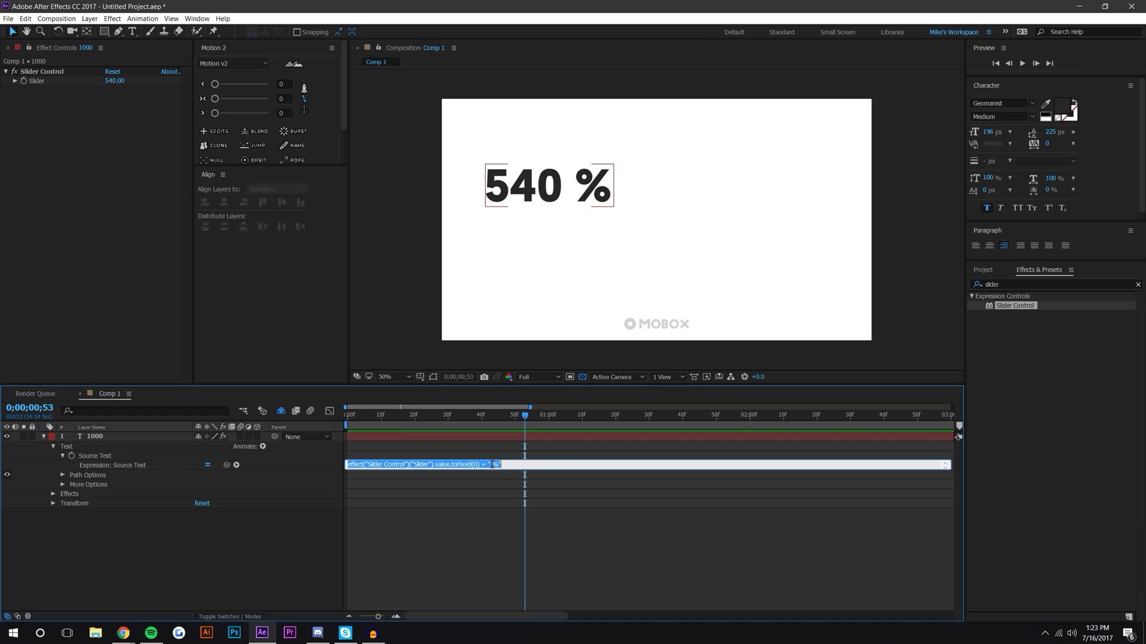
left_click(493, 466)
key("BackSpace")
left_click(631, 542)
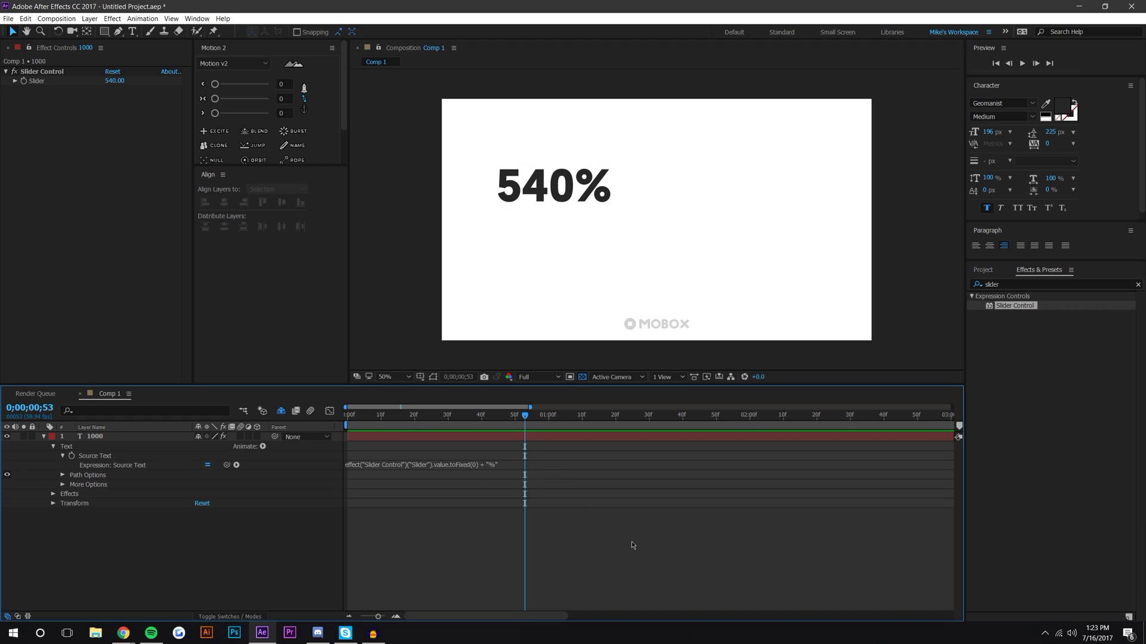
- Change toFixed(0) to toFixed(2) in the expression for two decimal places
left_click(426, 465)
left_click(374, 465)
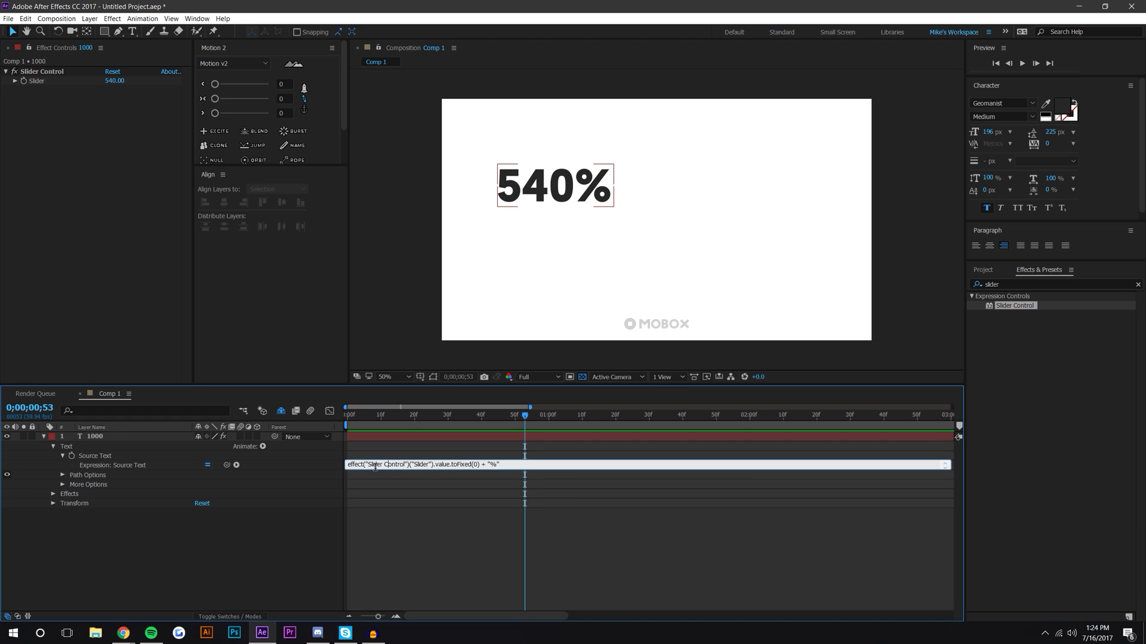
left_click(478, 465)
key("BackSpace")
type("2")
left_click(554, 531)
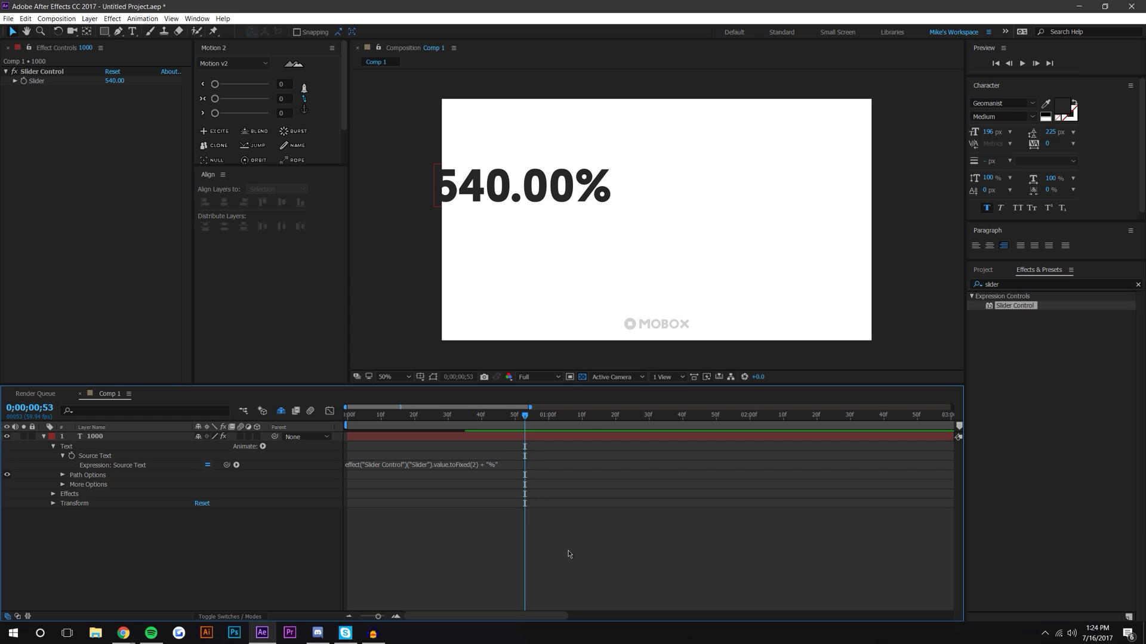
- Centre the number horizontally and set the Slider value to 540.5
left_click(96, 436)
left_click(223, 202)
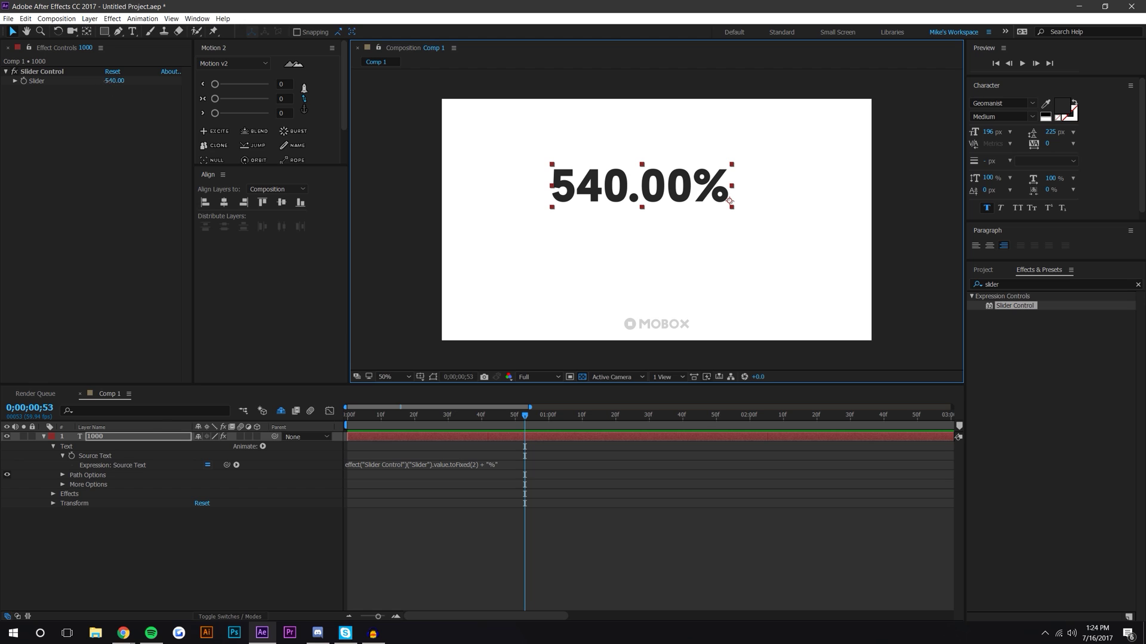
left_click(114, 81)
type("540.5")
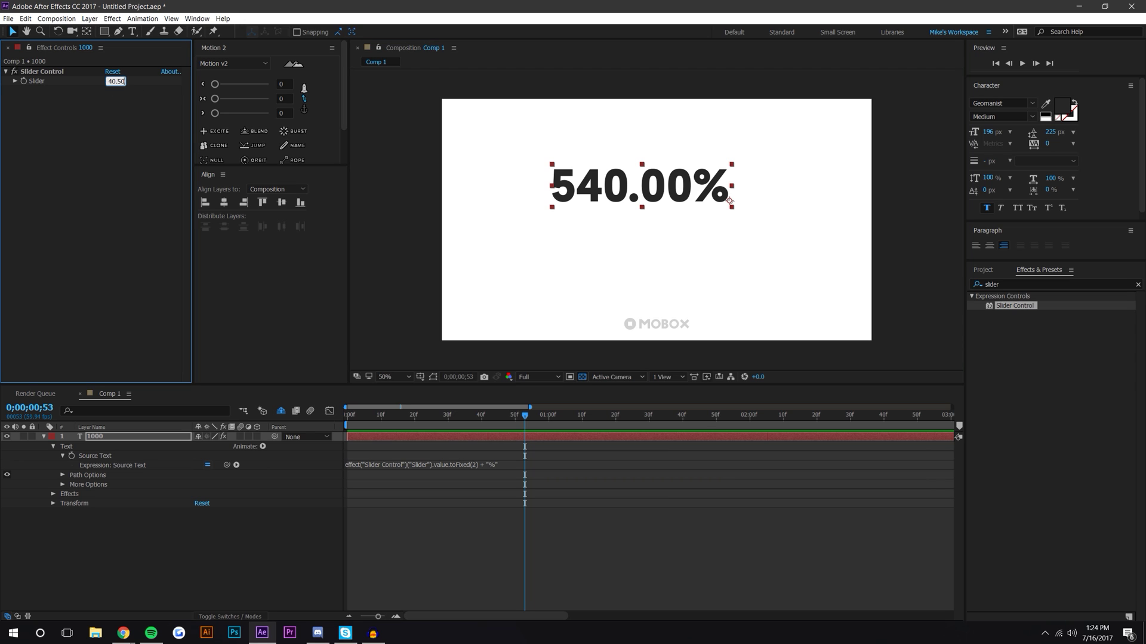
key("Return")
left_click(528, 535)
- Prepend "$ " + to the Source Text expression as a dollar prefix
left_click(495, 488)
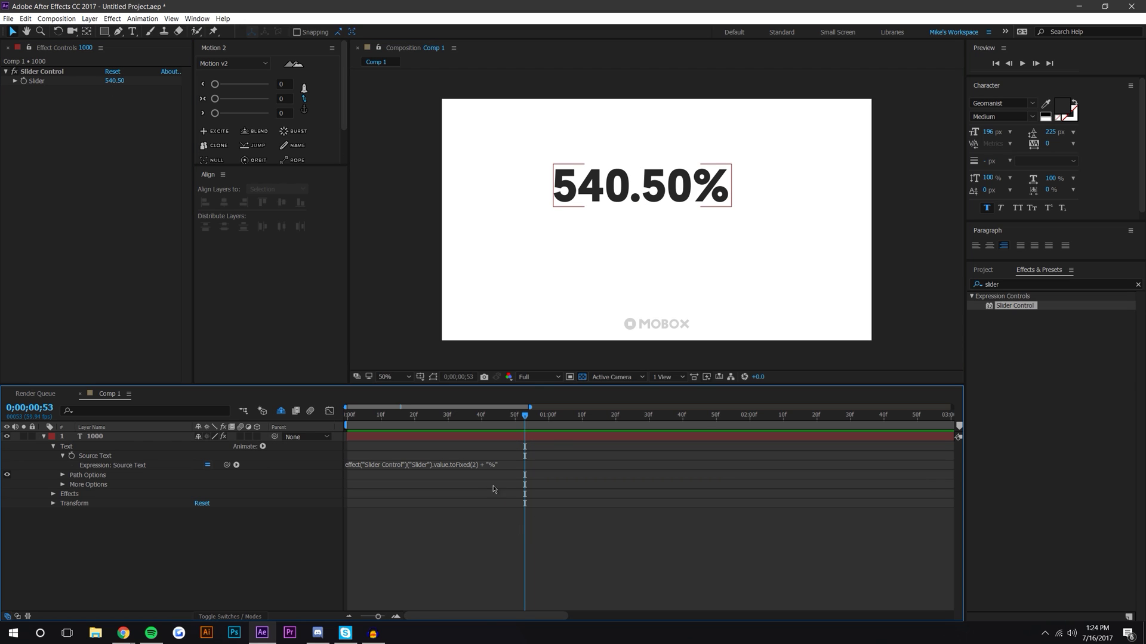
left_click(494, 465)
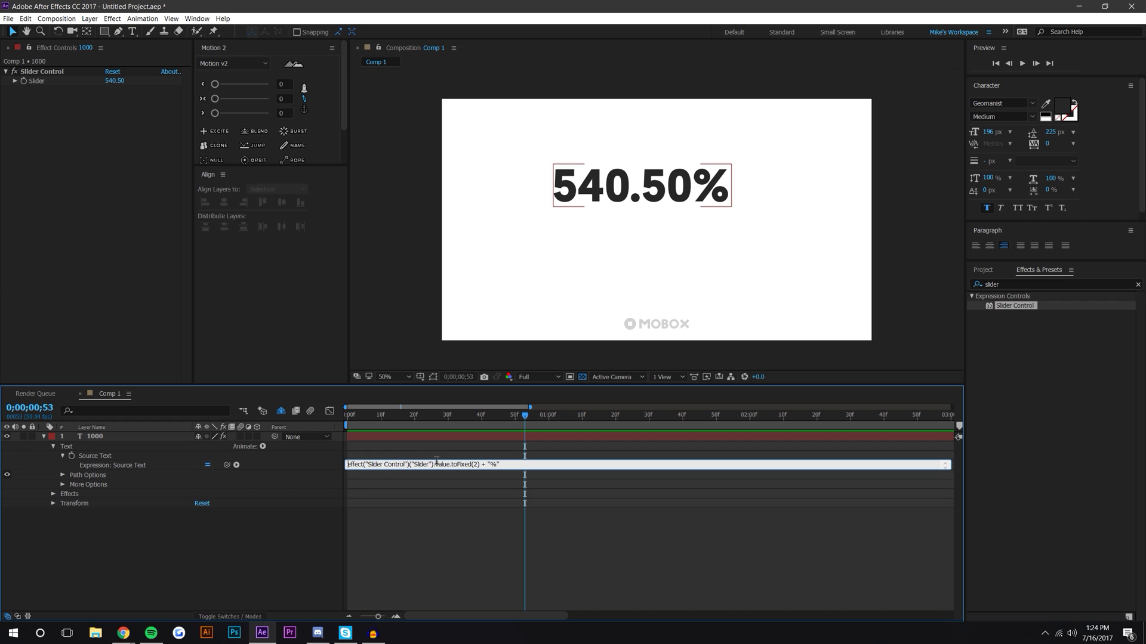
type("\"$")
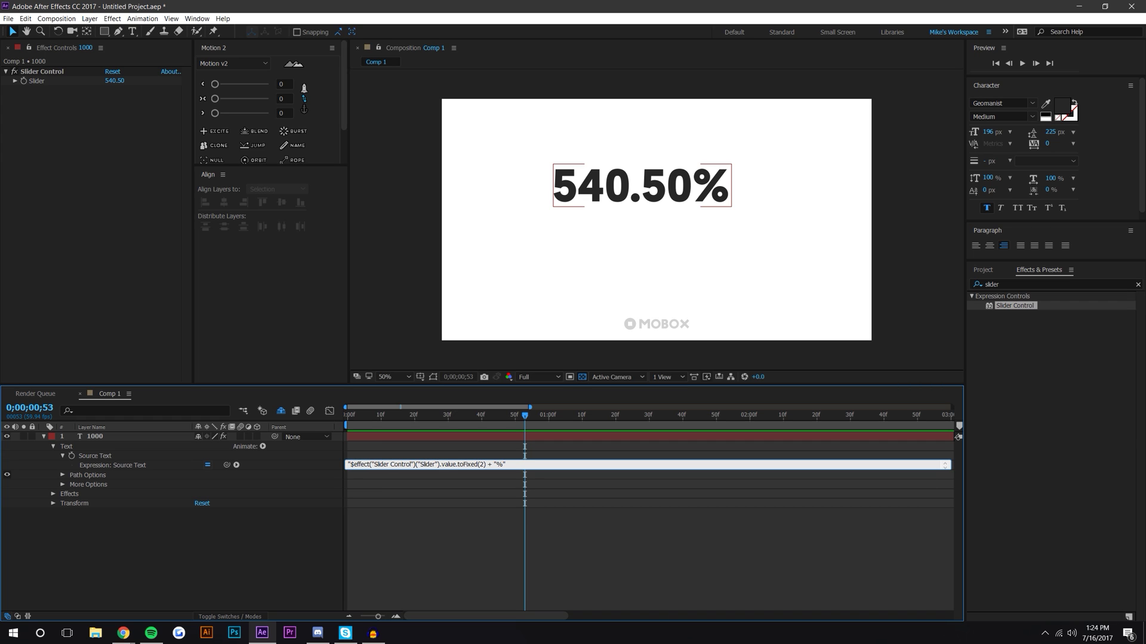
type(" \" +")
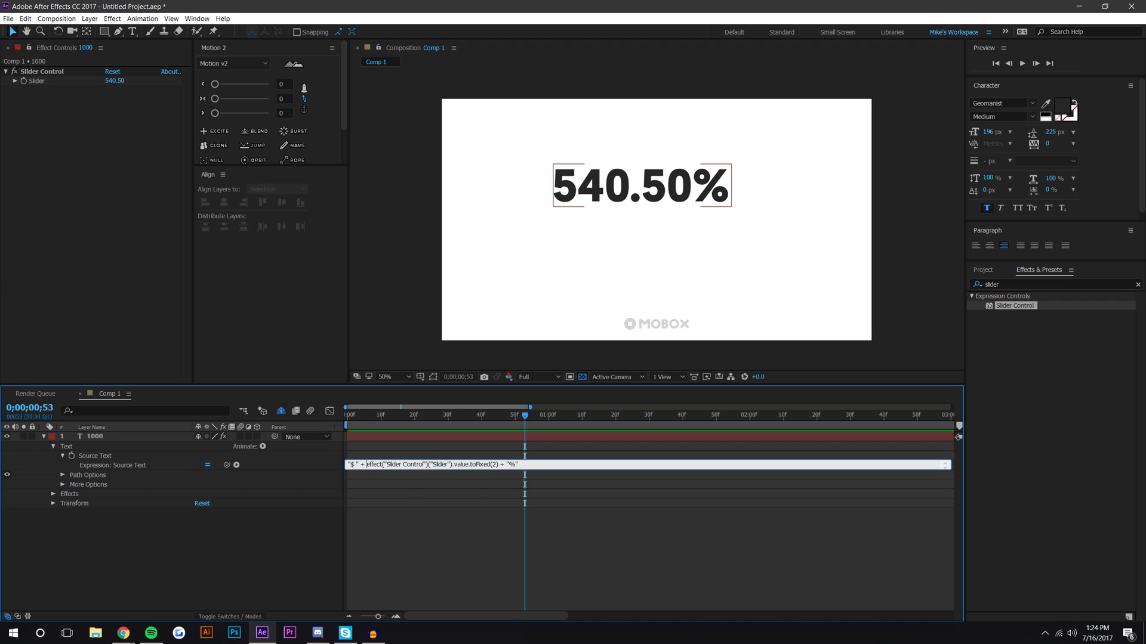
left_click(606, 537)
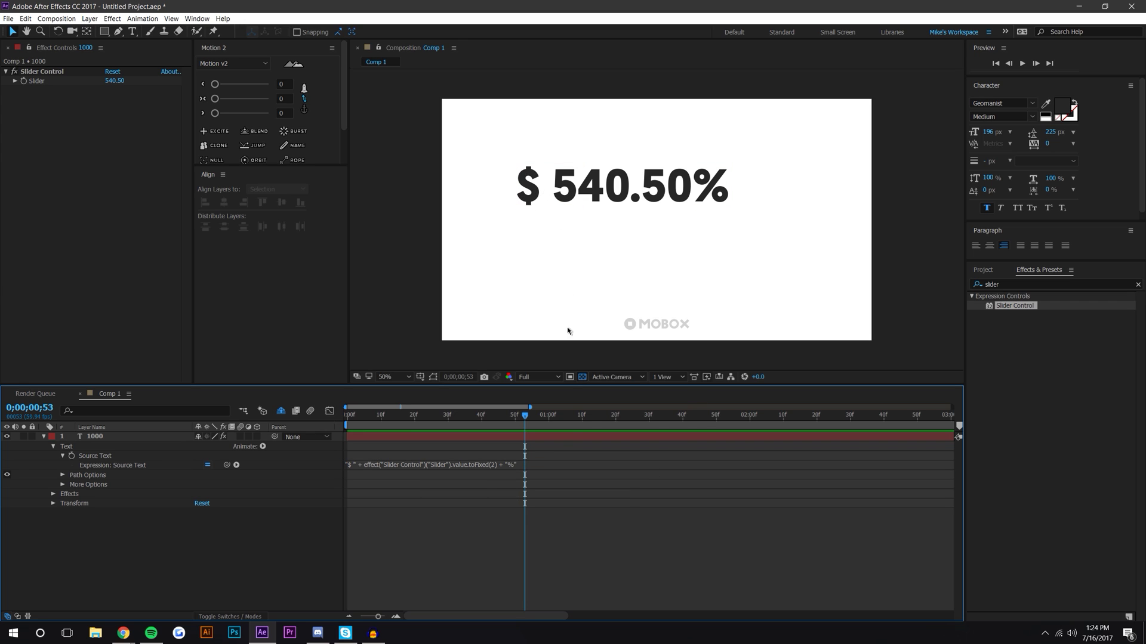
- Replace the percent sign with " views" so the text reads $ 540.50 views
left_click(514, 464)
left_click_drag(514, 464, 508, 464)
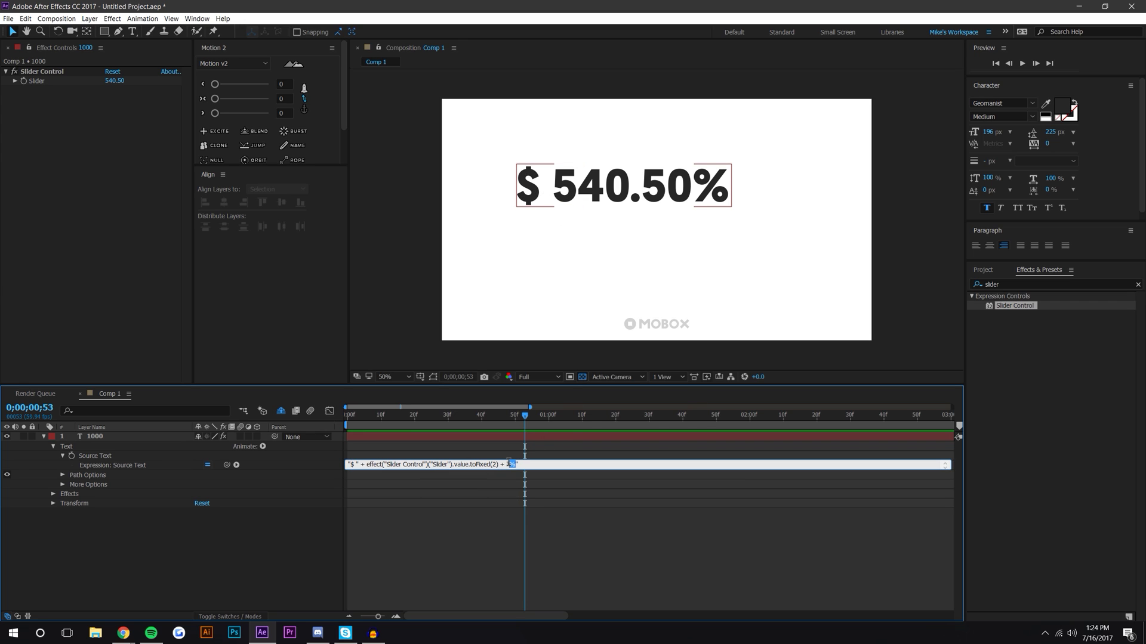
type("views")
left_click(576, 550)
left_click(631, 199)
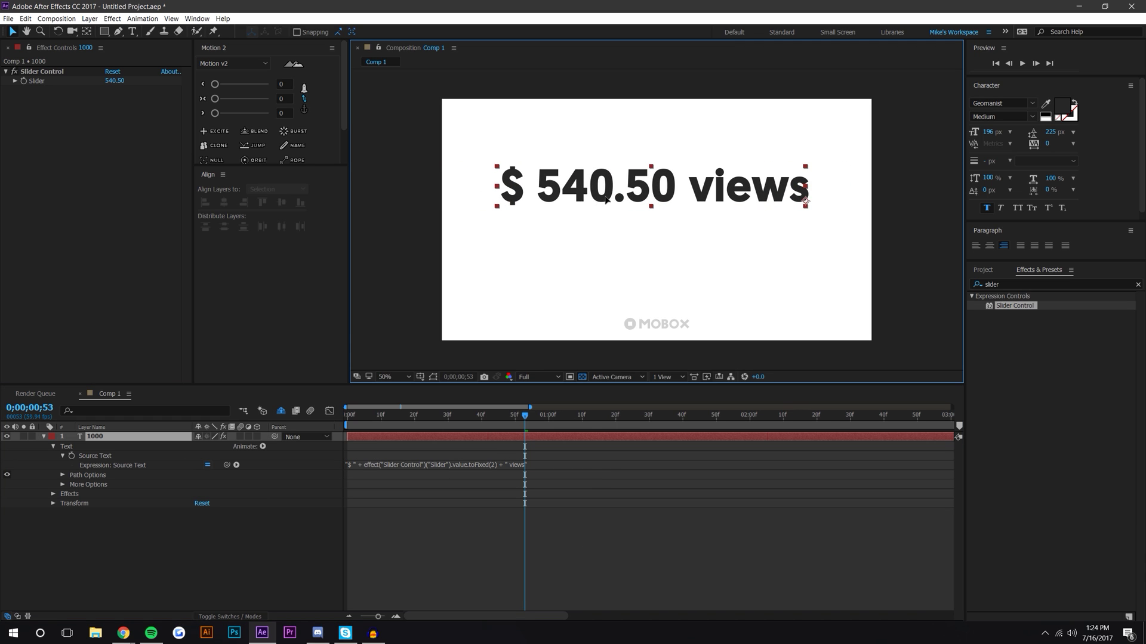
left_click(339, 422)
key("Home")
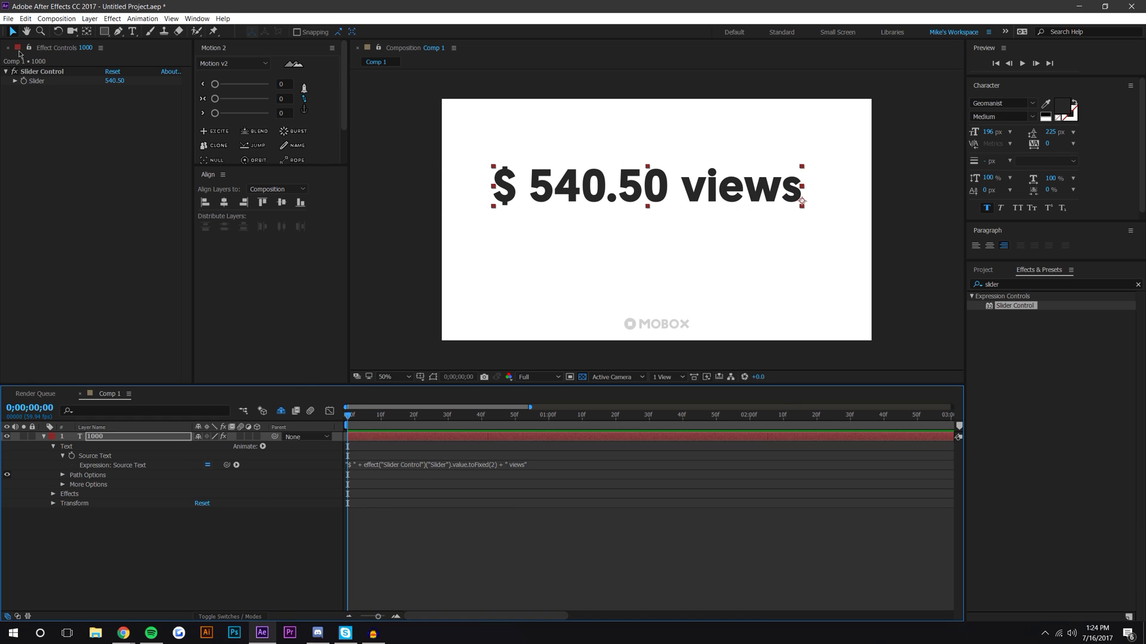
- Keyframe the Slider from 540.50 at 0s to 1111.50 at 1s and preview the count-up
left_click(23, 72)
left_click(547, 421)
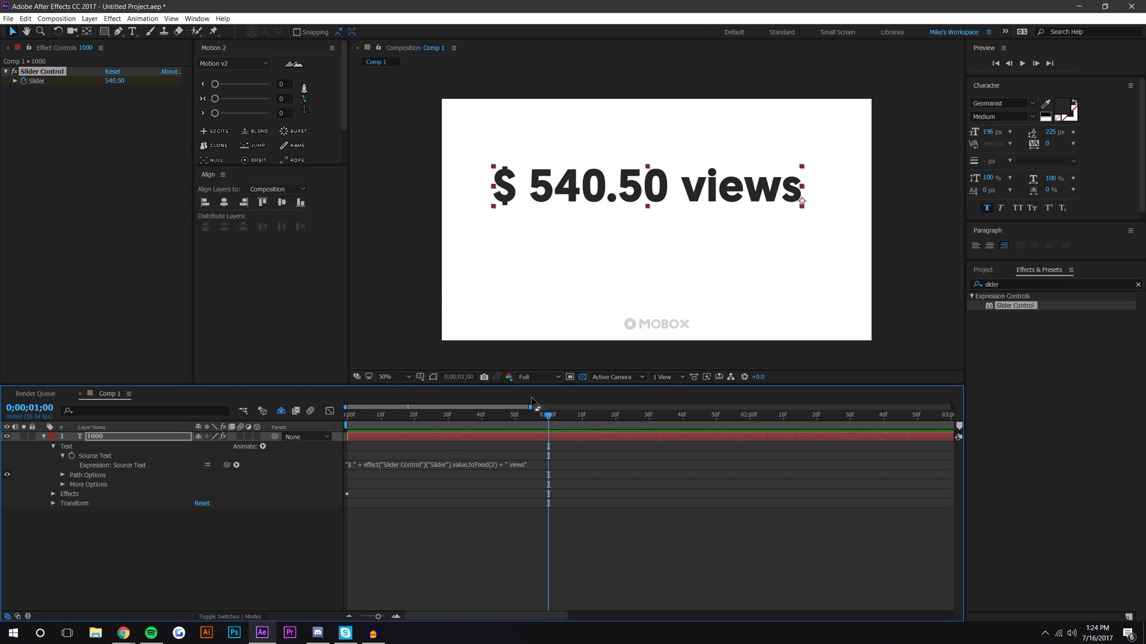
left_click_drag(115, 81, 179, 81)
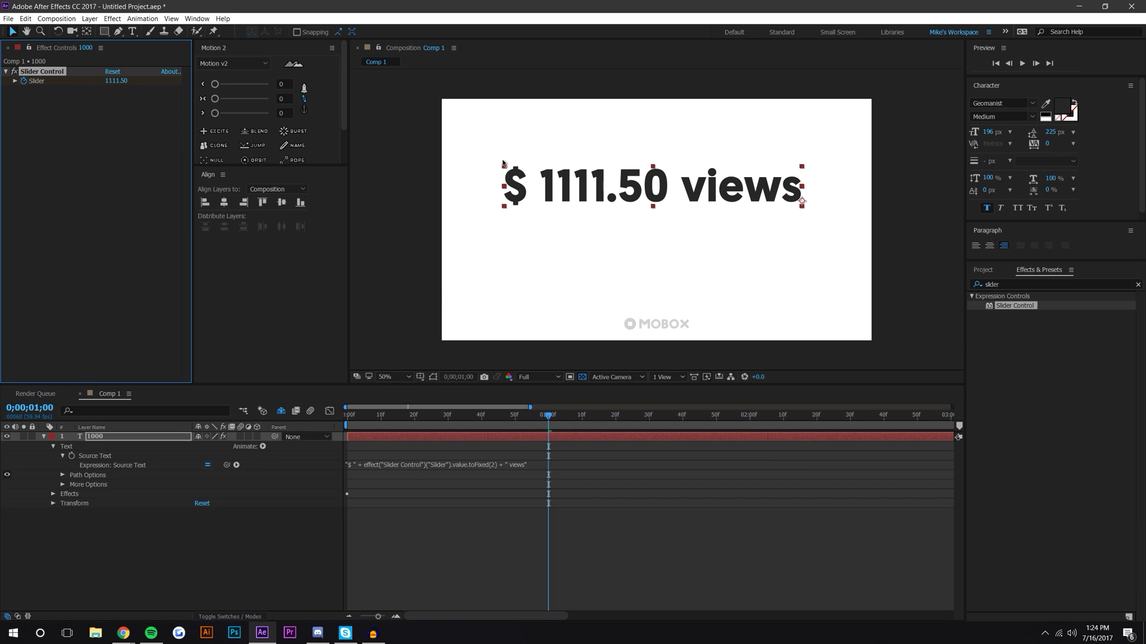
left_click(614, 524)
key("space")
key("space")
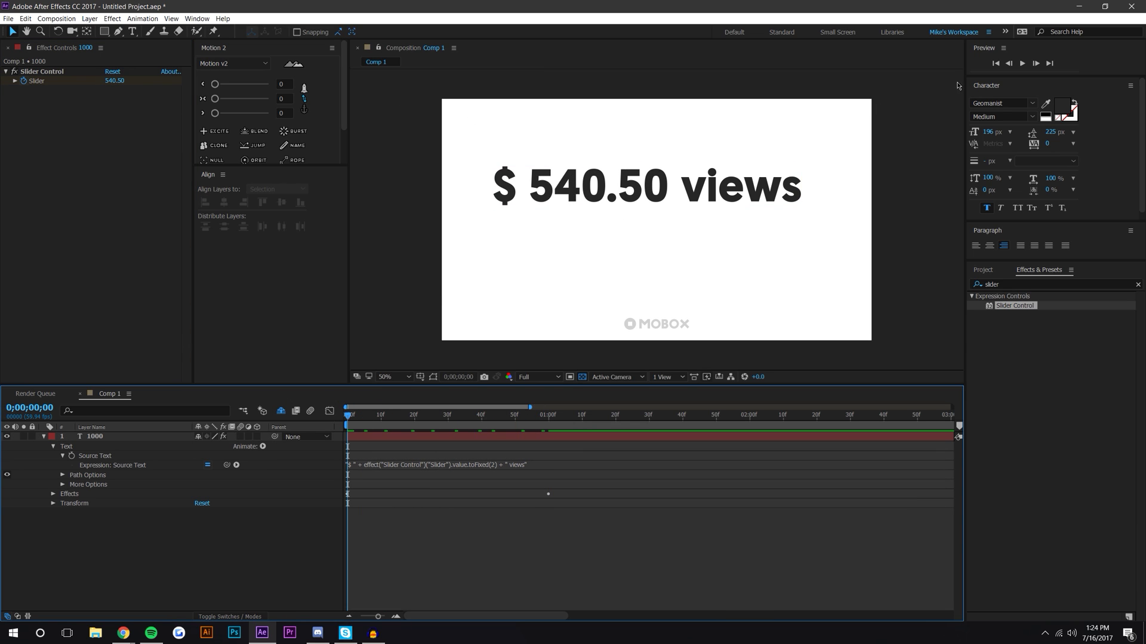
left_click(1024, 62)
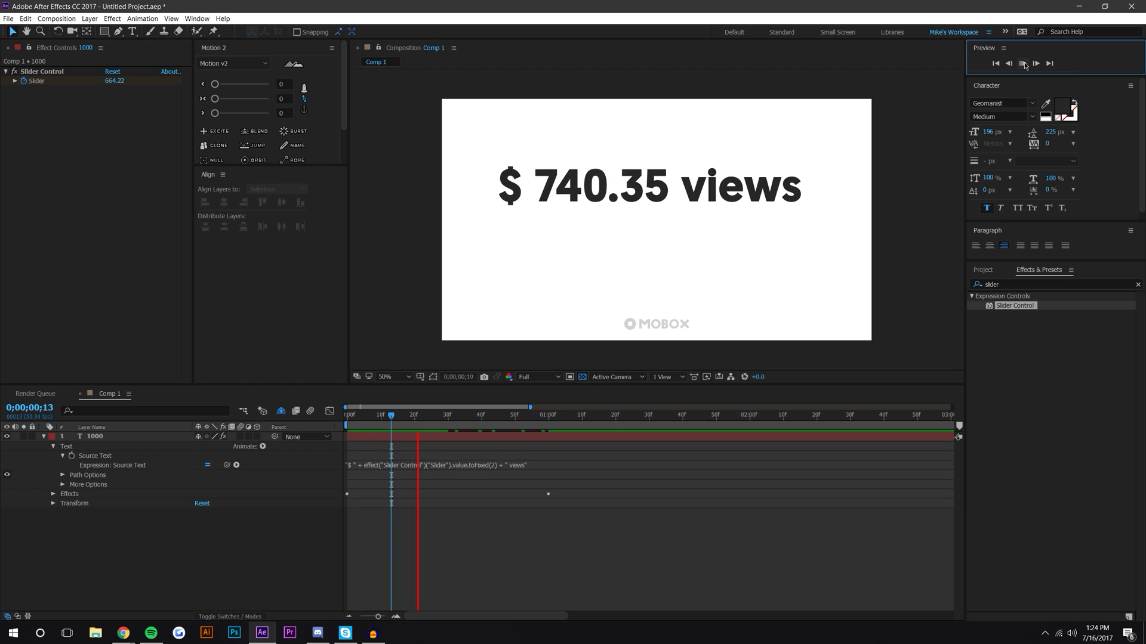
left_click(370, 437)
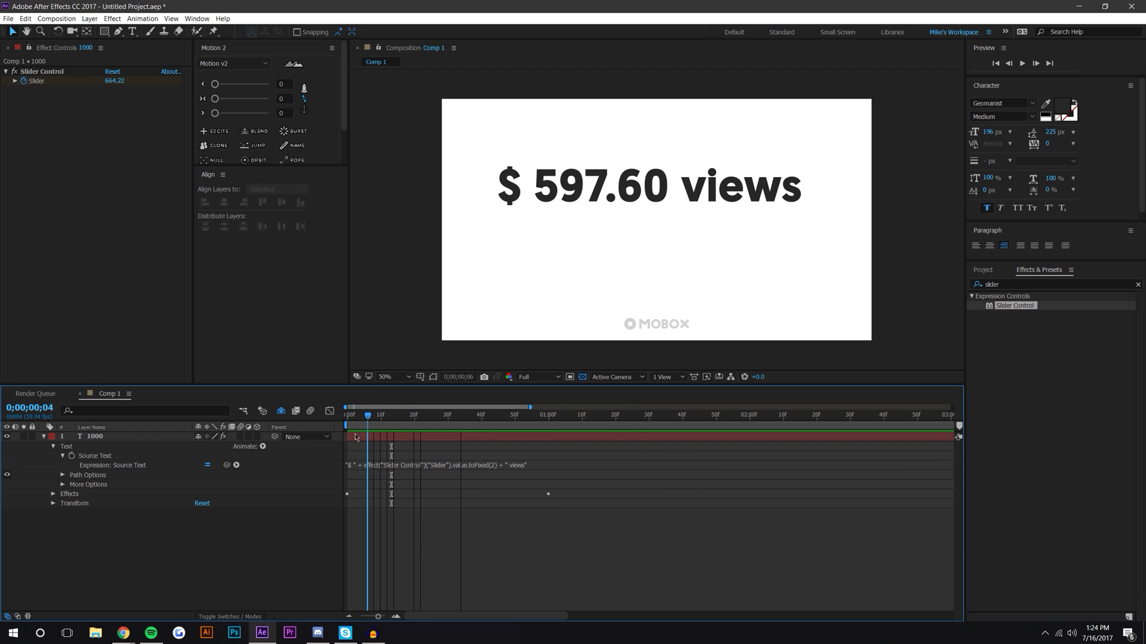
left_click_drag(370, 428, 528, 425)
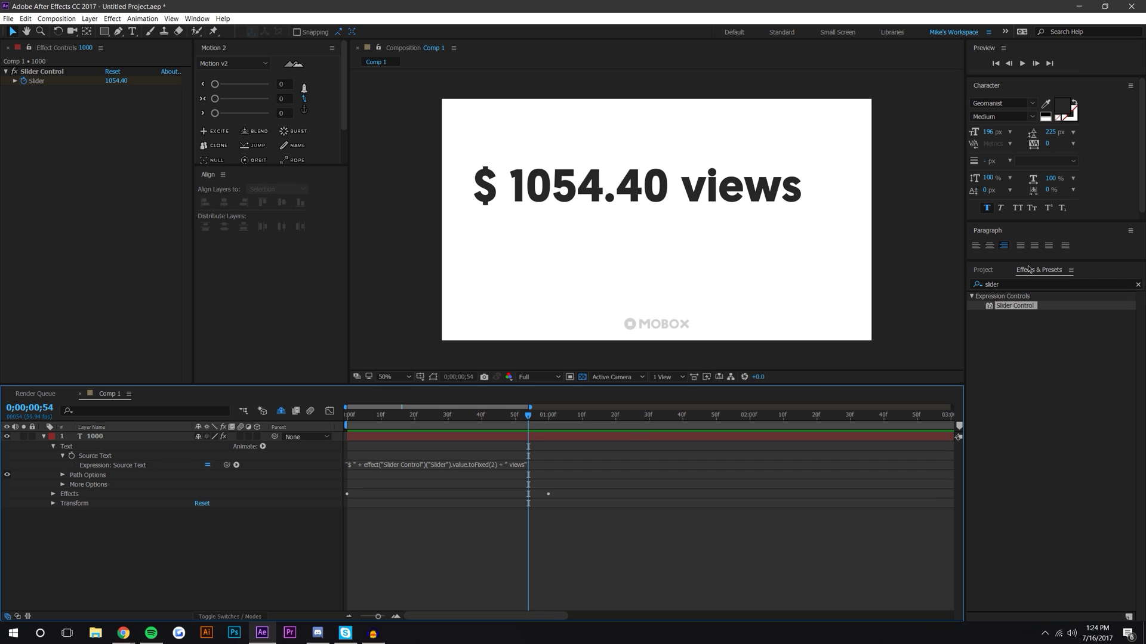
- Show the User Presets folder and delete the custom Source Text expression
left_click(1138, 285)
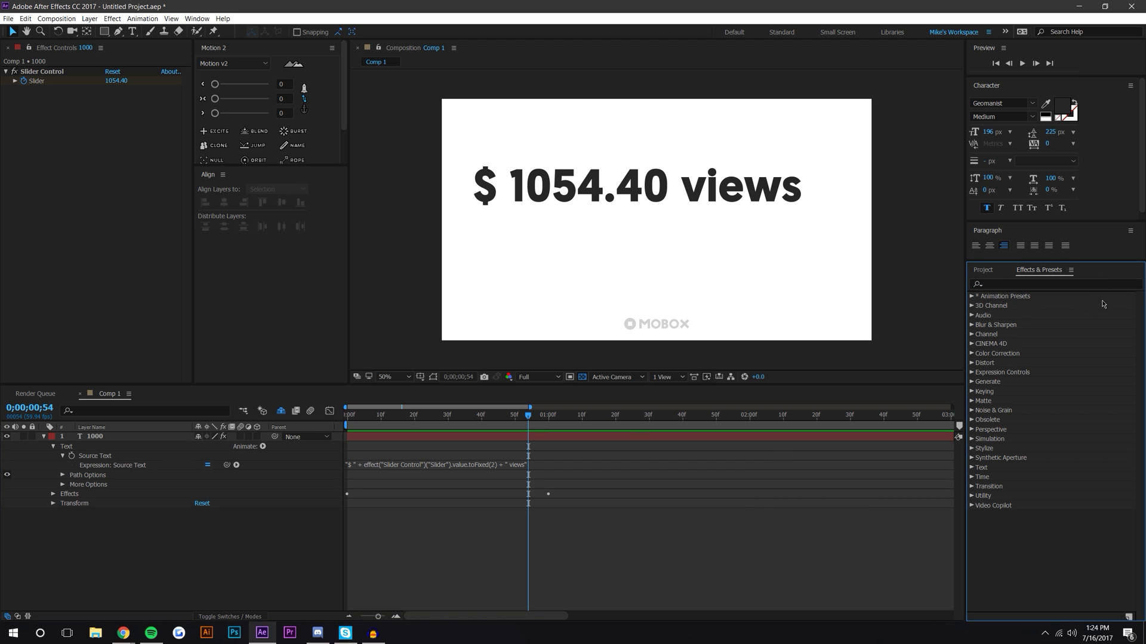
left_click(972, 296)
left_click(981, 315)
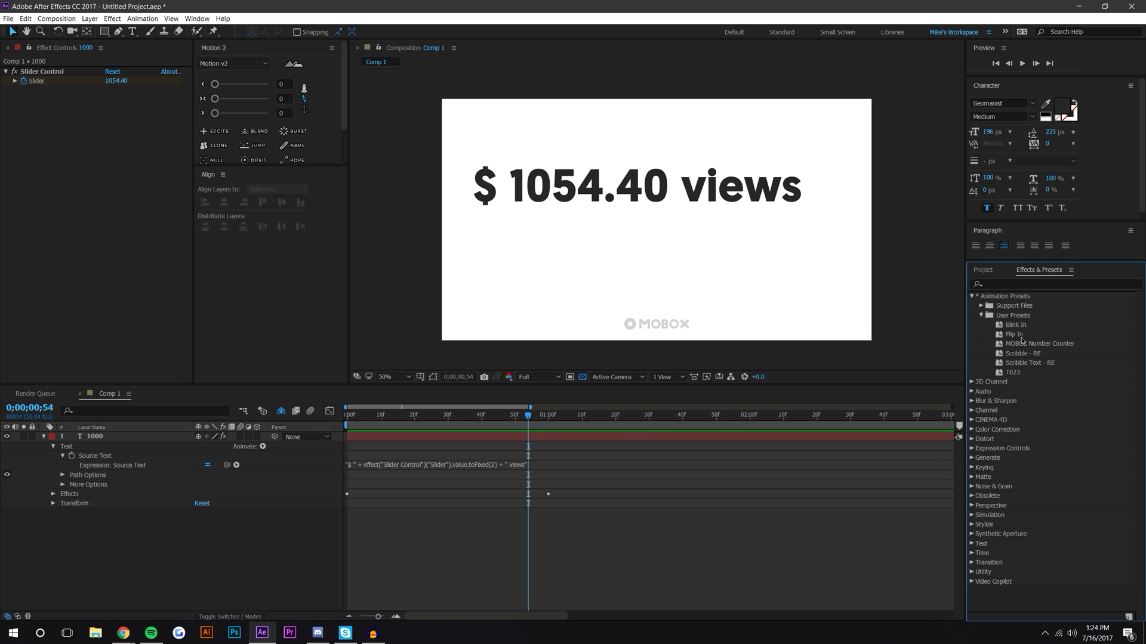
left_click(416, 470)
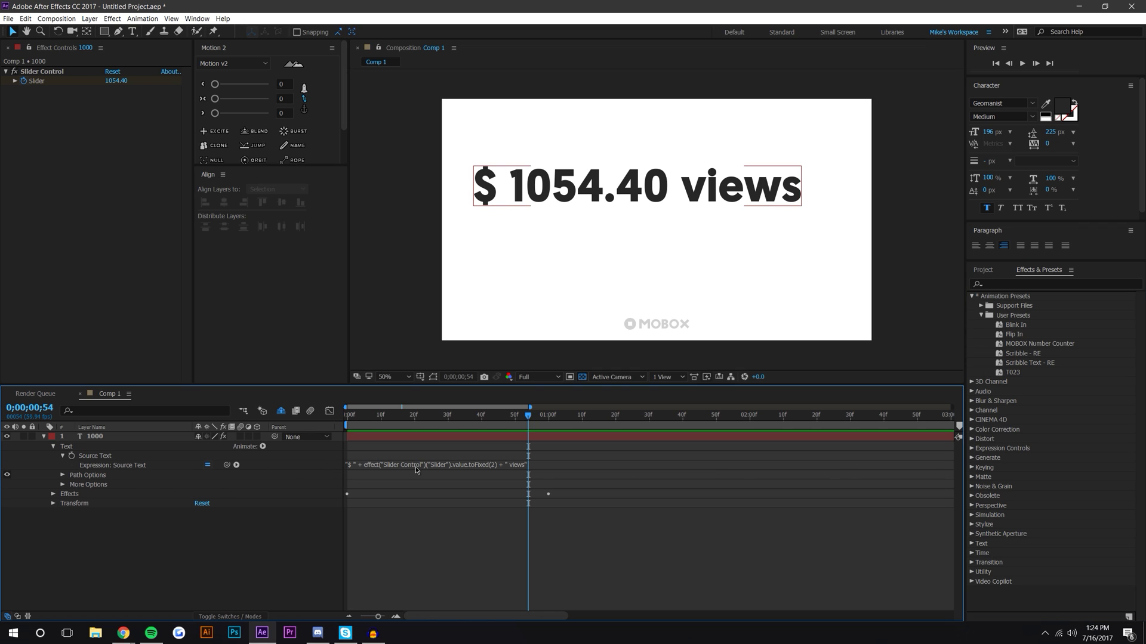
left_click(544, 466)
key("ctrl+a")
key("BackSpace")
left_click(791, 475)
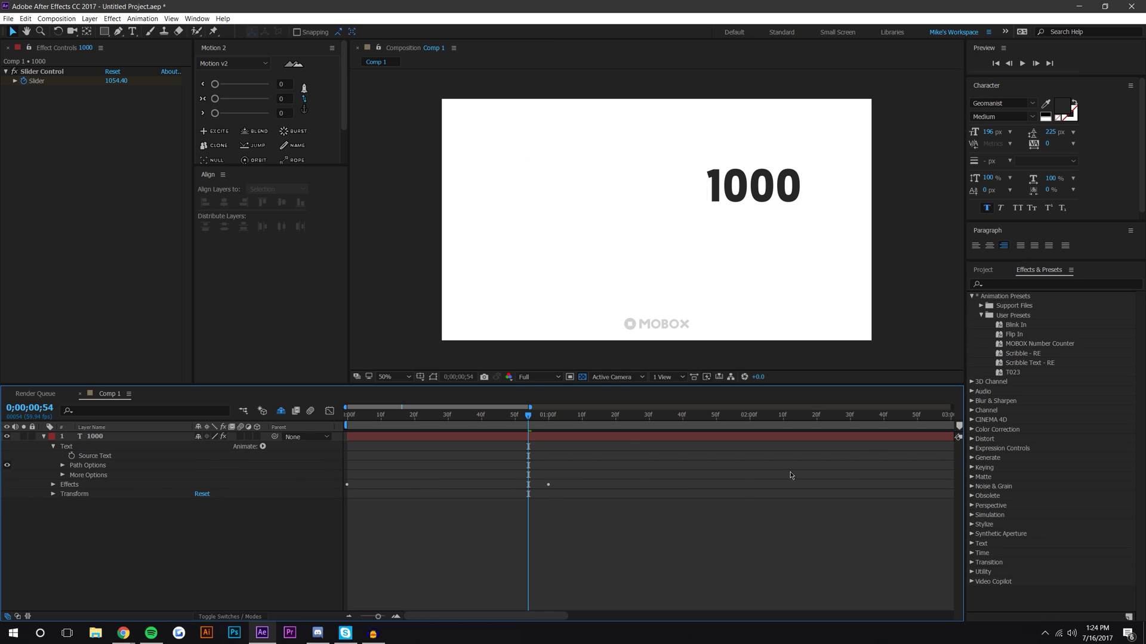
- Apply MOBOX Number Counter, raise the number to 2125 and turn commas off
double_click(1039, 344)
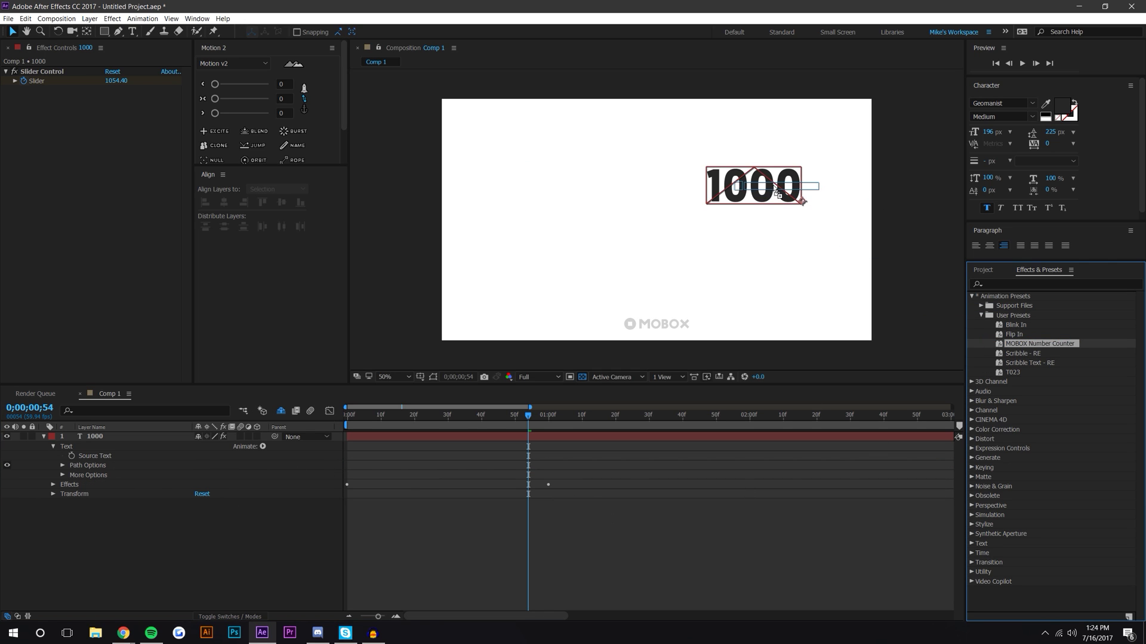
left_click_drag(130, 81, 217, 81)
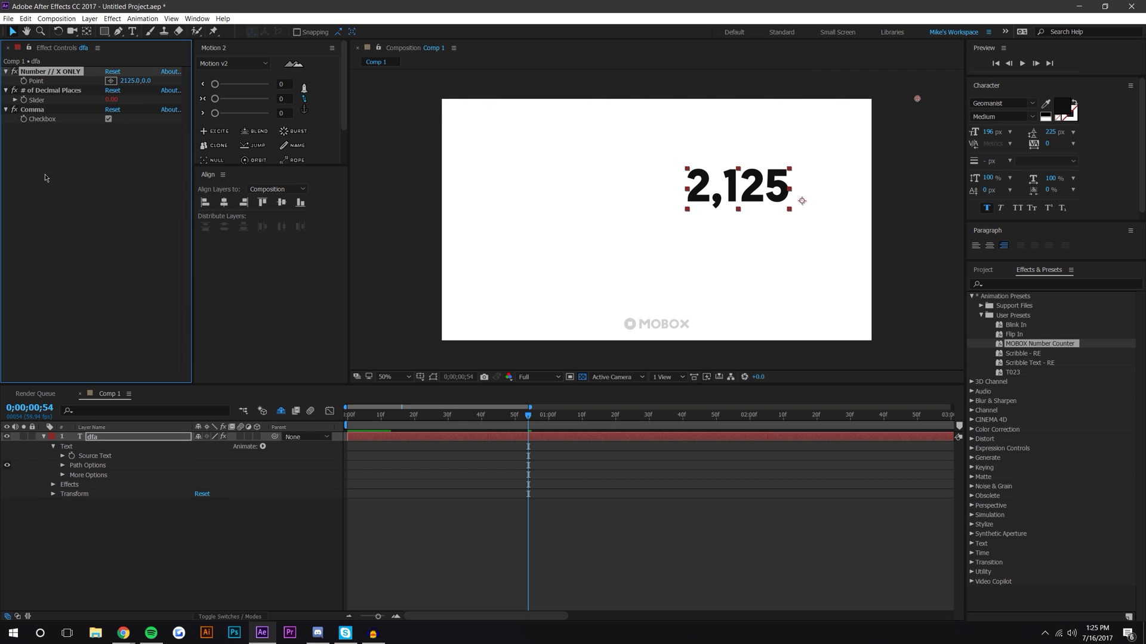
left_click(108, 119)
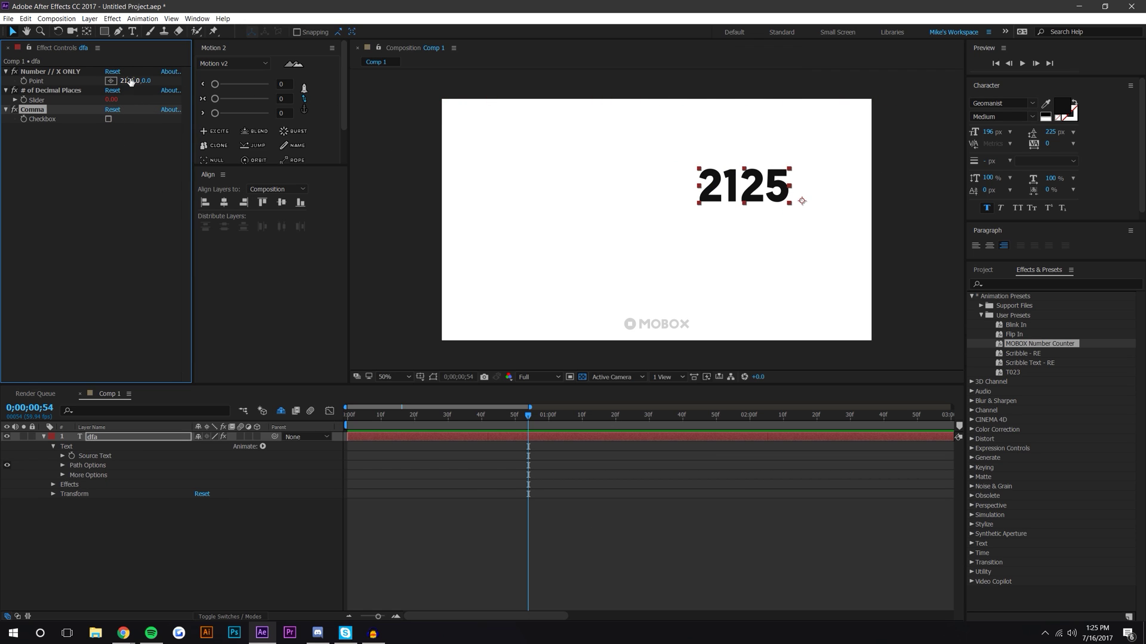
- Nudge the number to about 4409, reveal the Source Text expression and turn commas on
left_click_drag(127, 80, 135, 81)
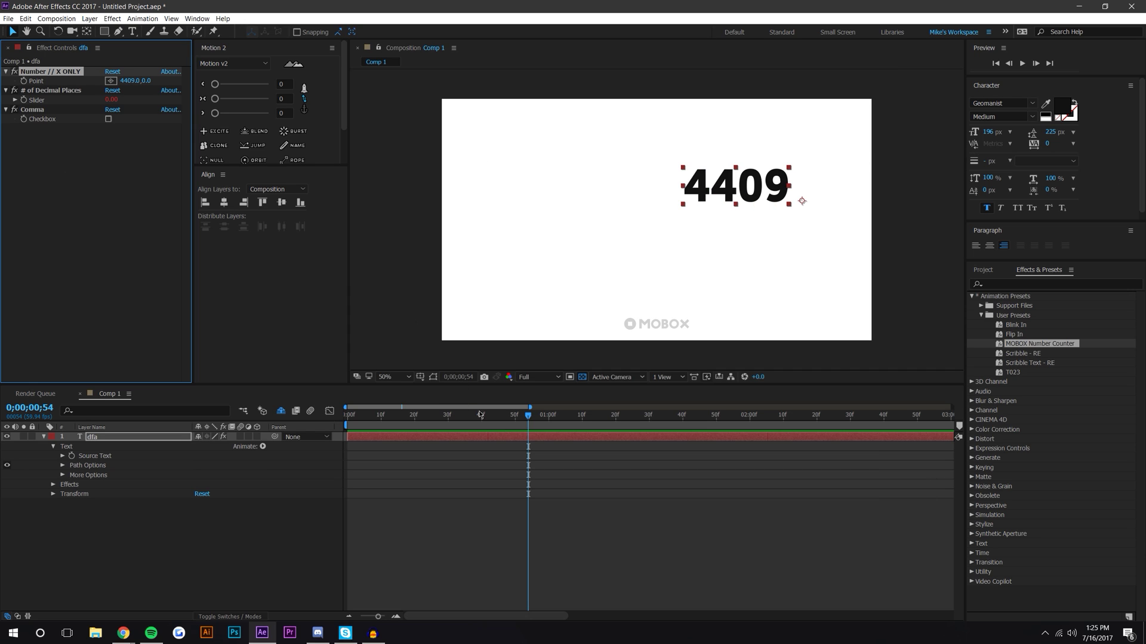
left_click(63, 456)
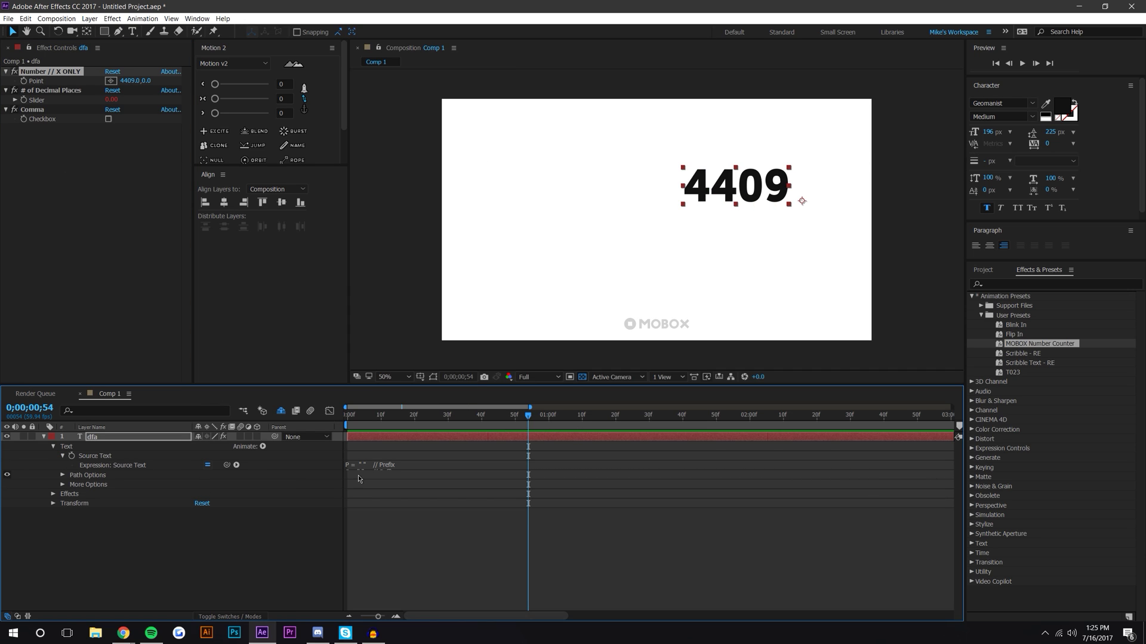
left_click(388, 469)
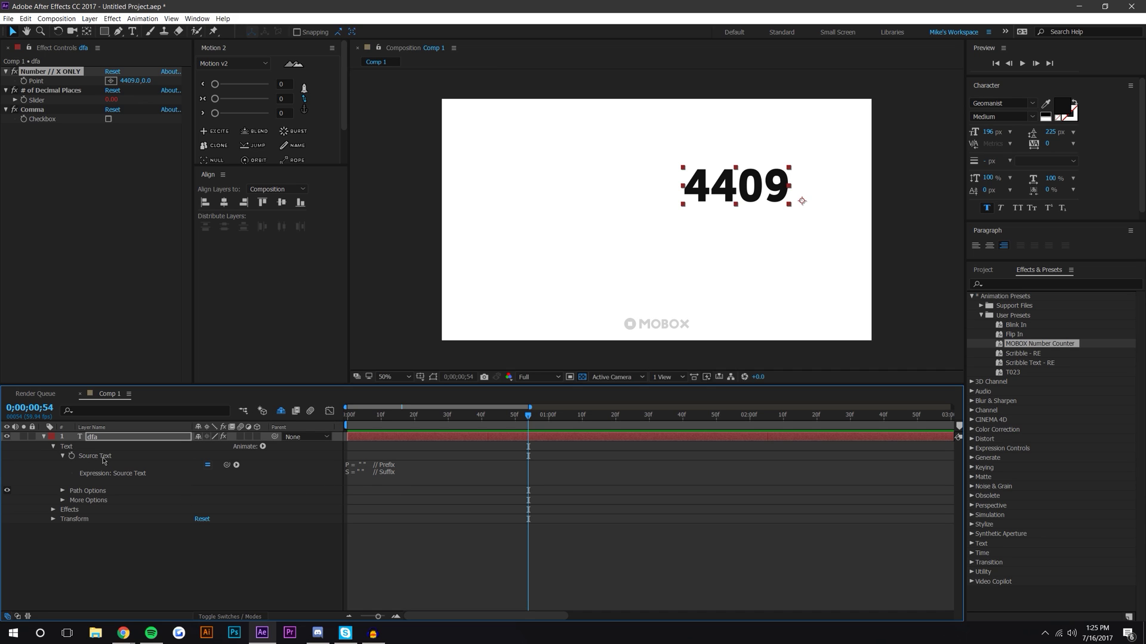
left_click(108, 120)
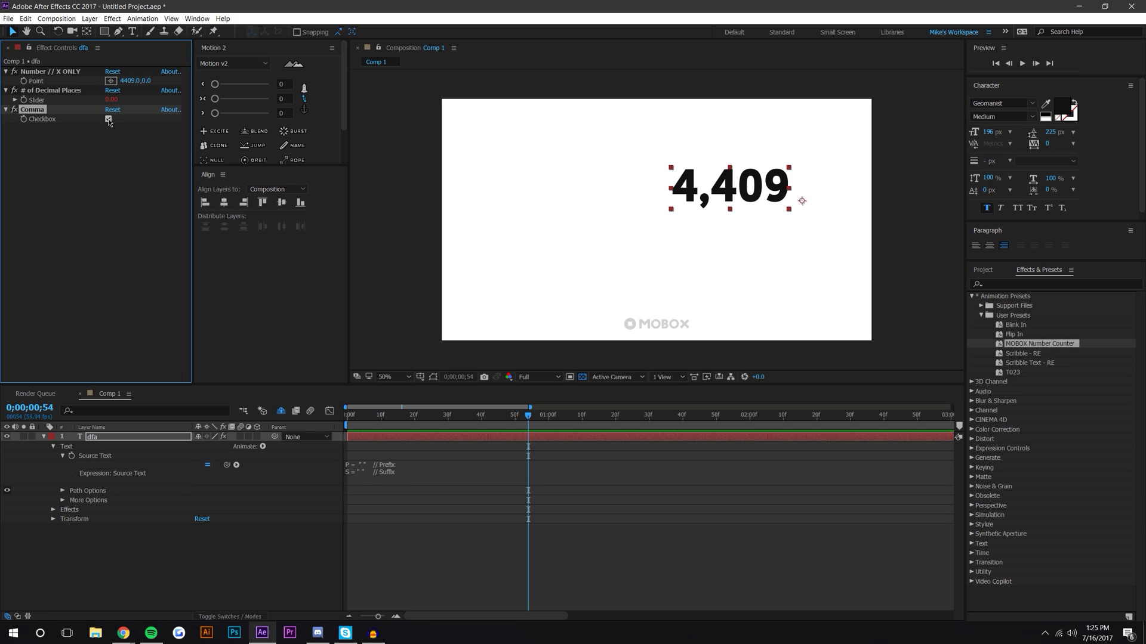
left_click(108, 121)
left_click(109, 119)
- Set the counter's Point X to -50000 and its decimal places to 0
left_click(128, 80)
key("BackSpace")
type("-50000")
left_click(675, 548)
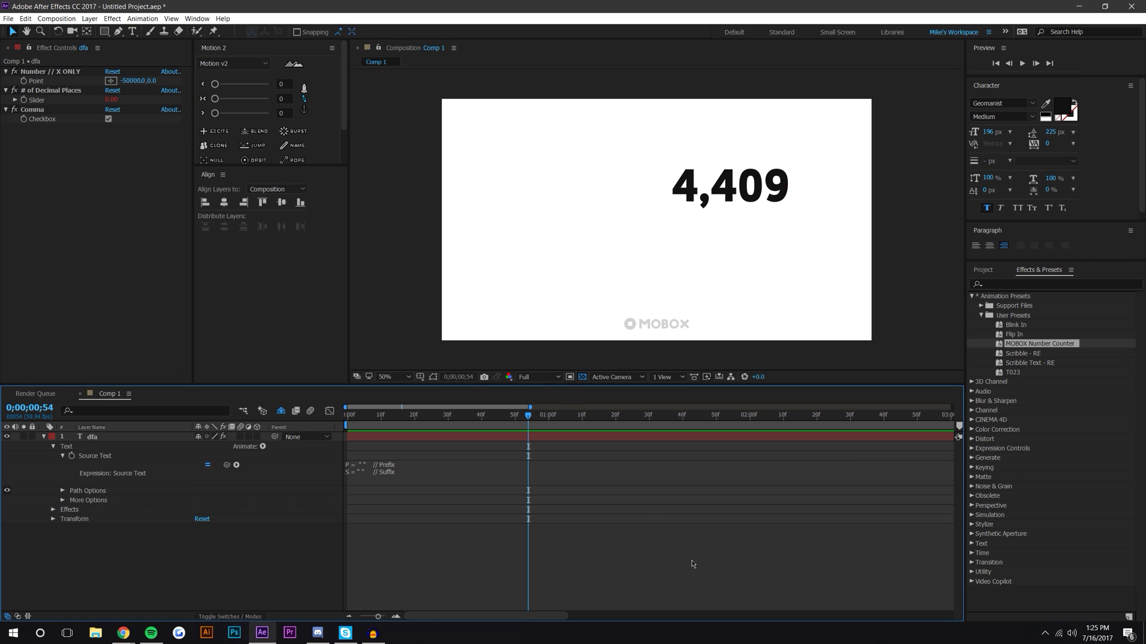
mouse_move(111, 100)
left_mouse_down()
mouse_move(128, 99)
mouse_move(102, 100)
left_mouse_up()
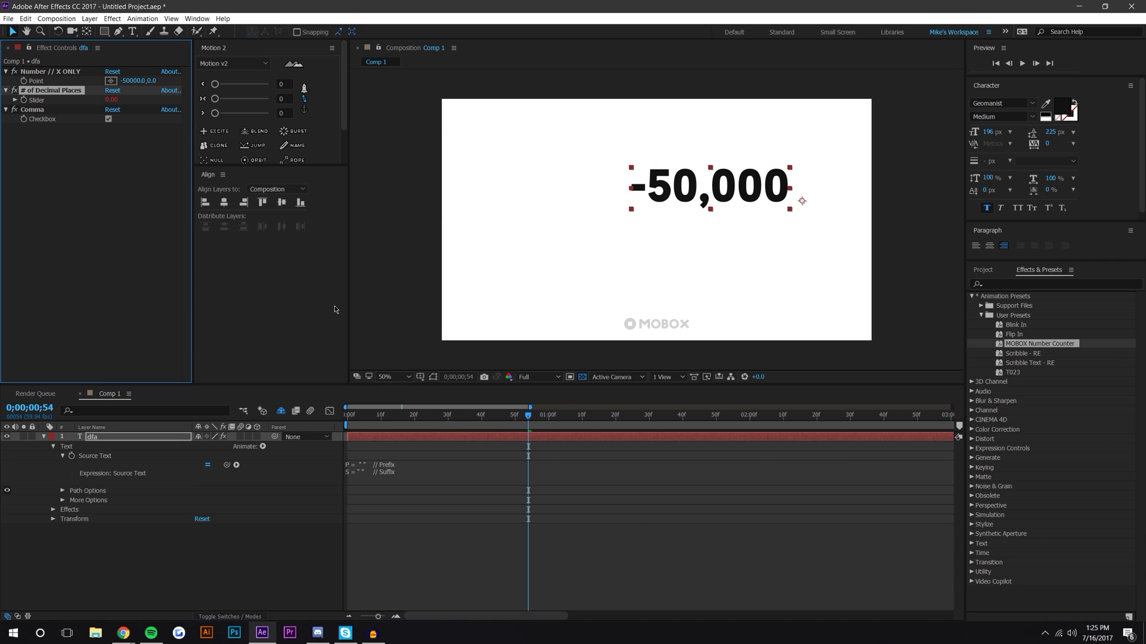
left_click(369, 476)
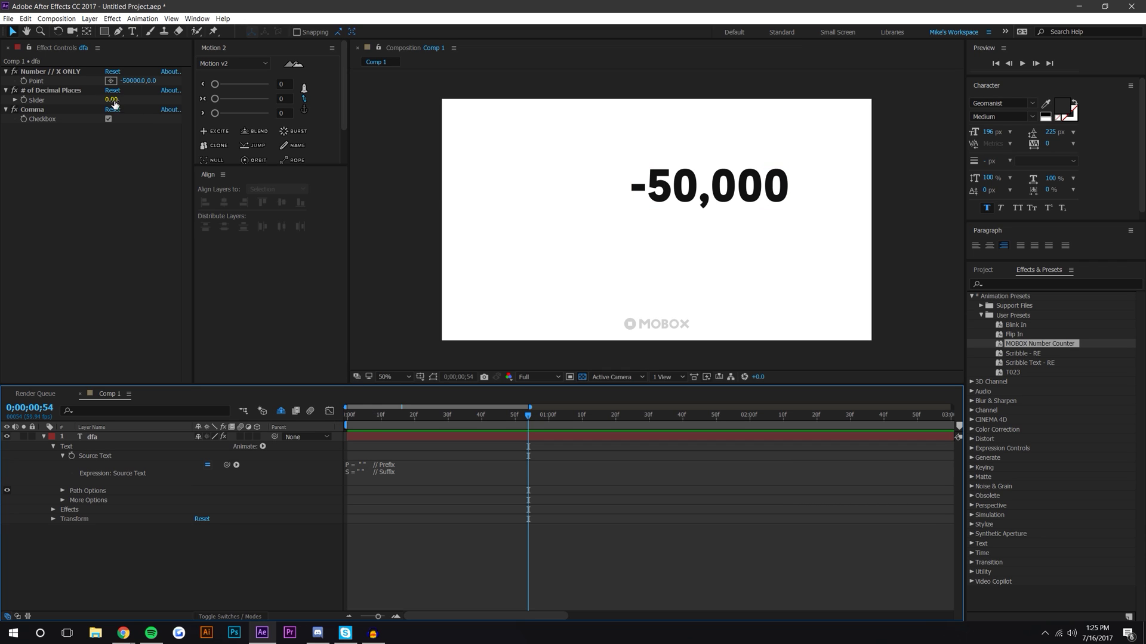
- Set decimal places to 10 (-50,000.0000000000), then select the Text and Effects groups
left_click_drag(111, 100, 146, 100)
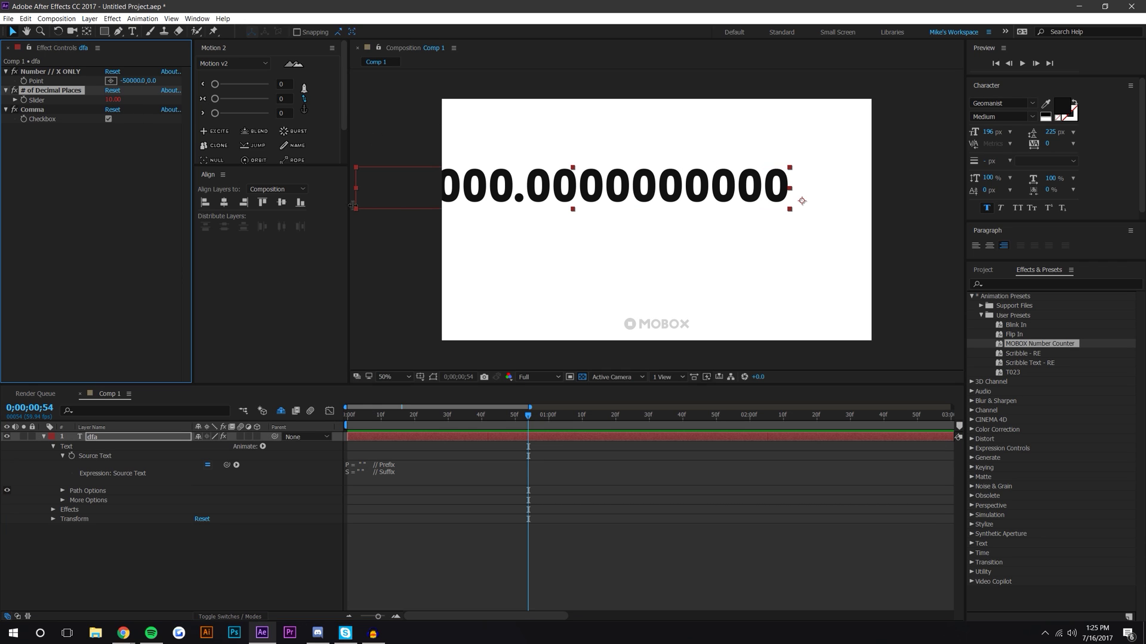
left_click(800, 194)
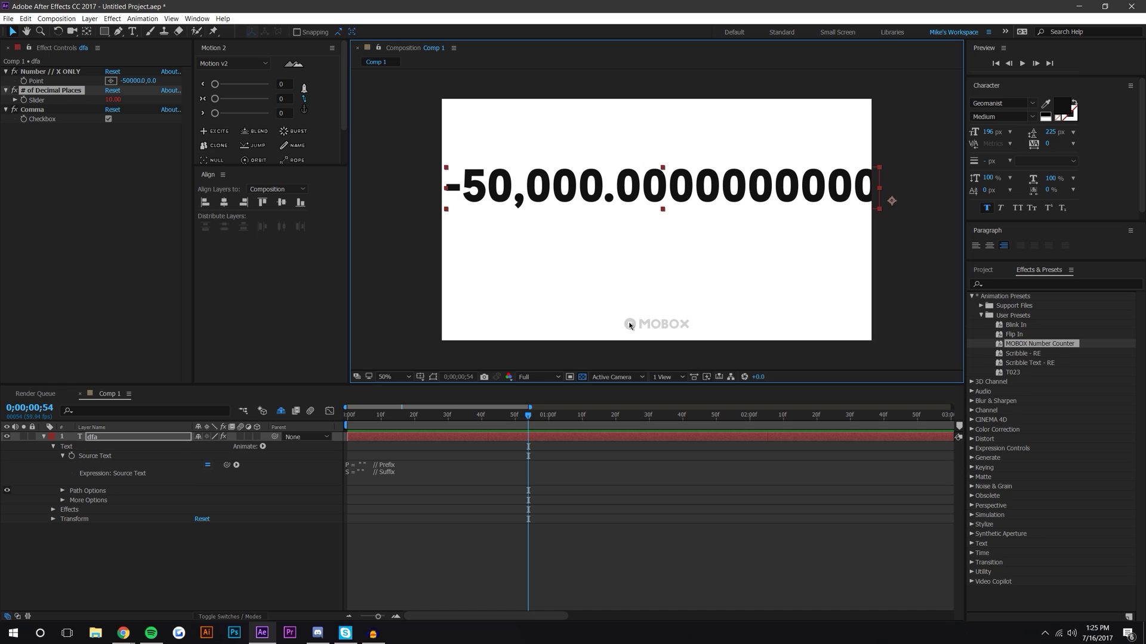
key("alt+F9")
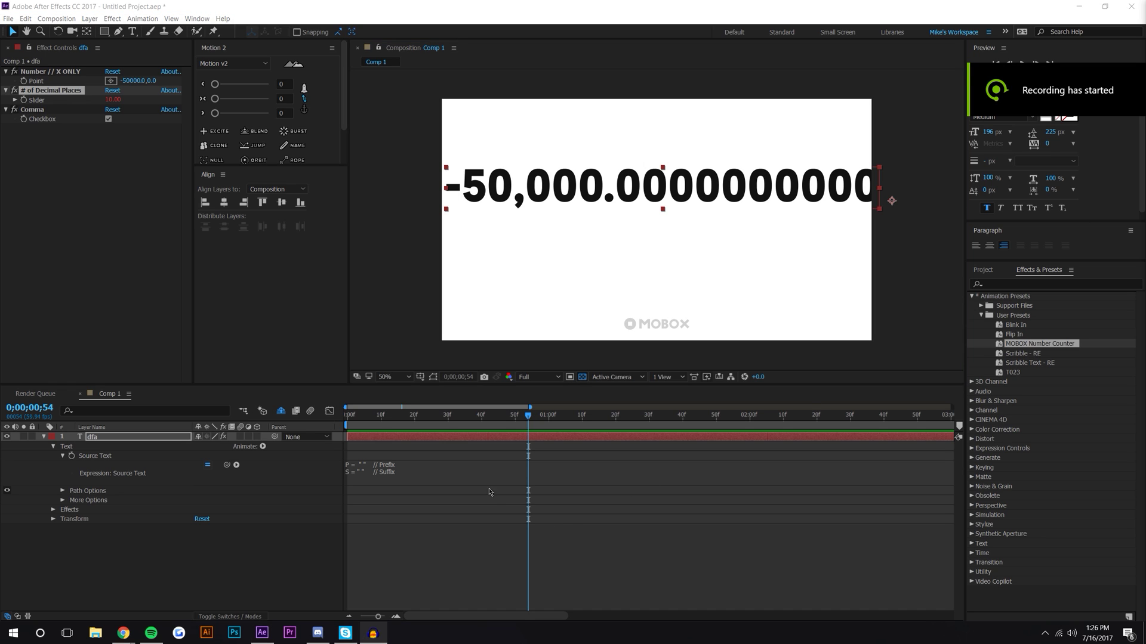
left_click(489, 492)
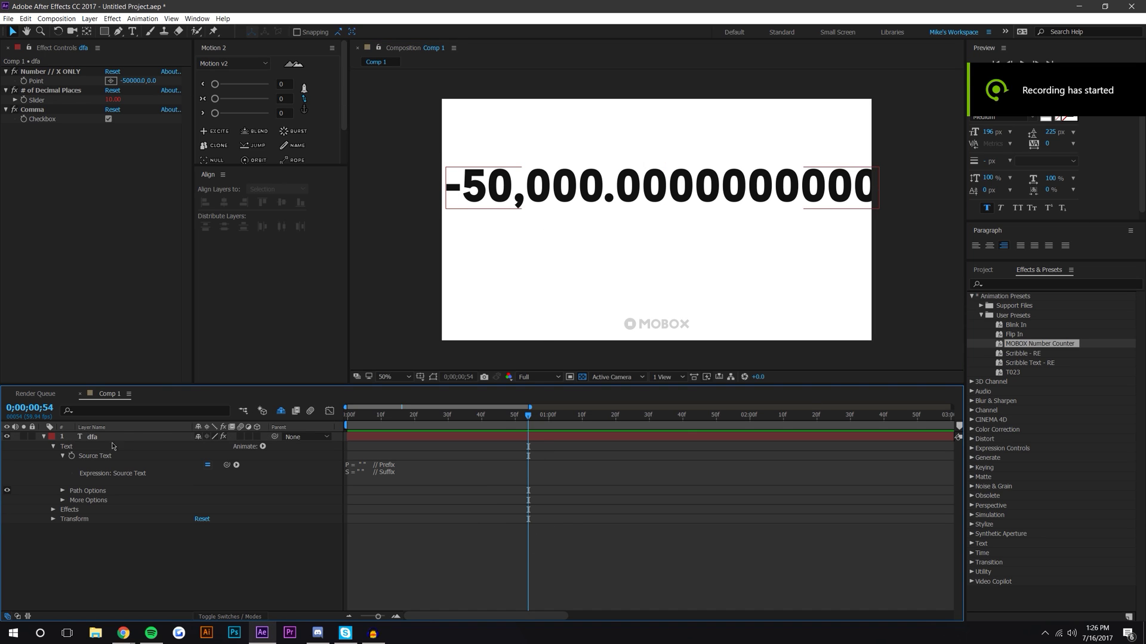
left_click(54, 447)
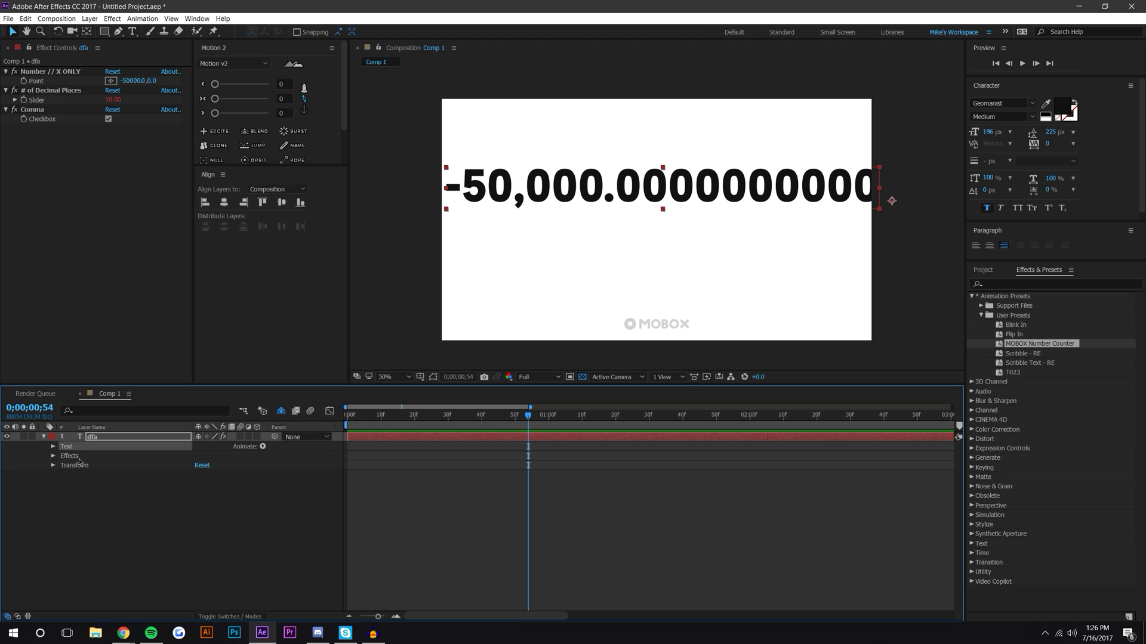
left_click(78, 457, "shift")
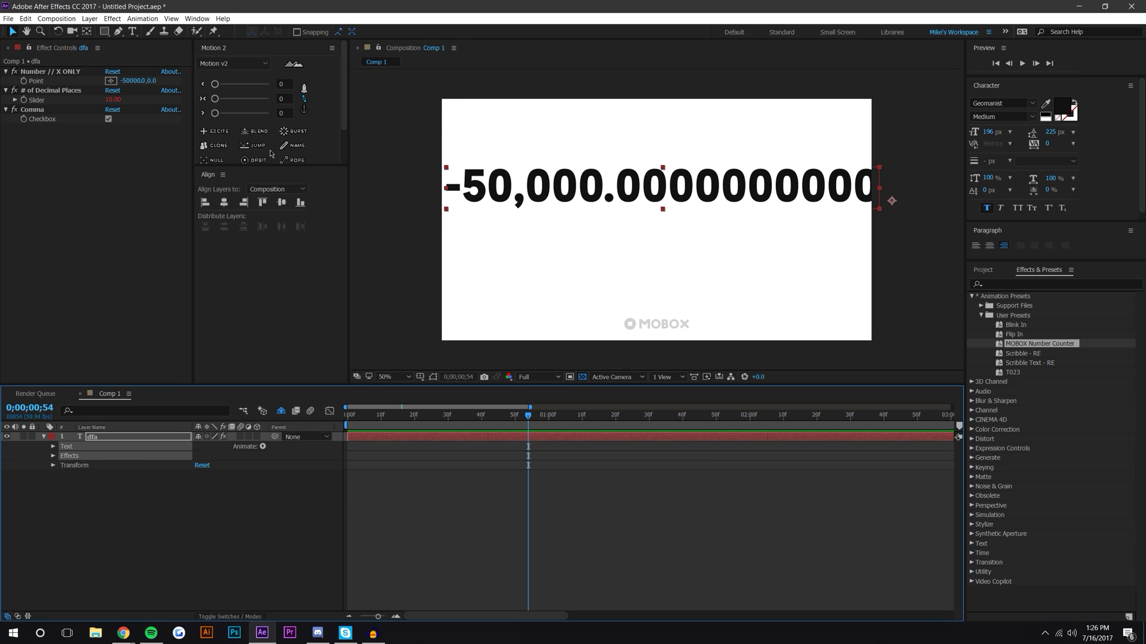
- Save the Text and Effects setup as Untitled.ffx in the After Effects CC 2017 User Presets folder
left_click(198, 20)
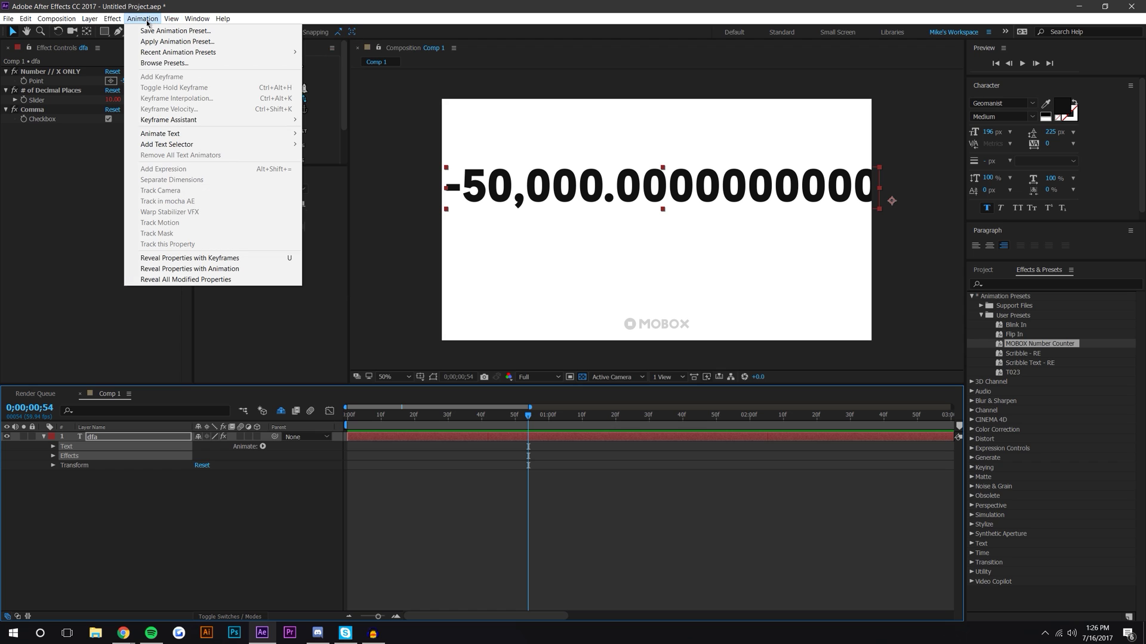
left_click(148, 30)
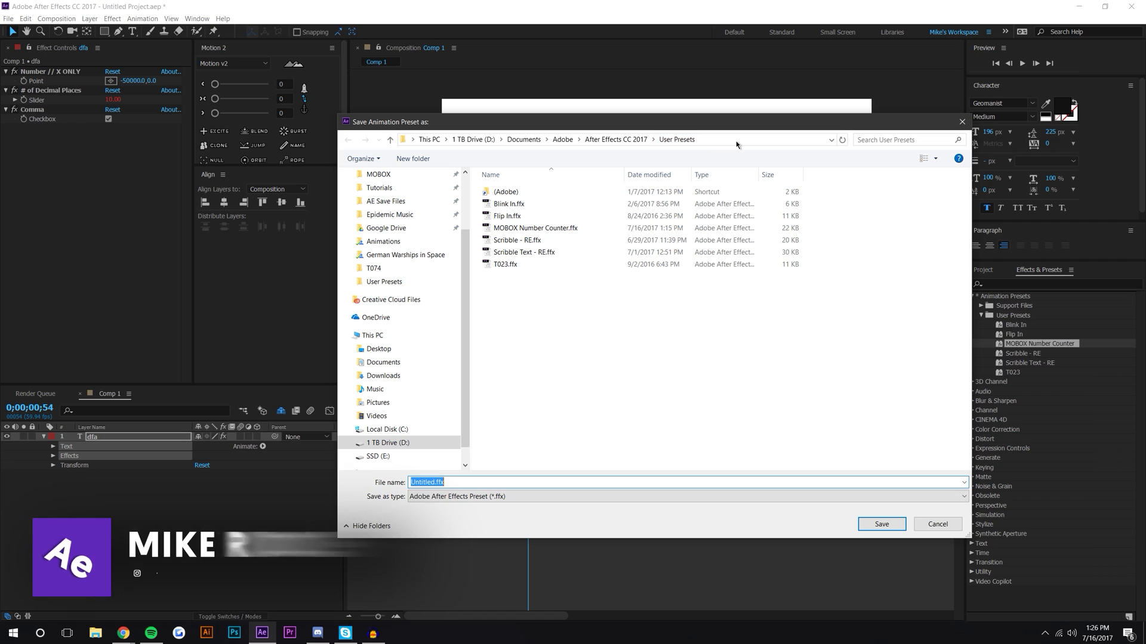
left_click(562, 139)
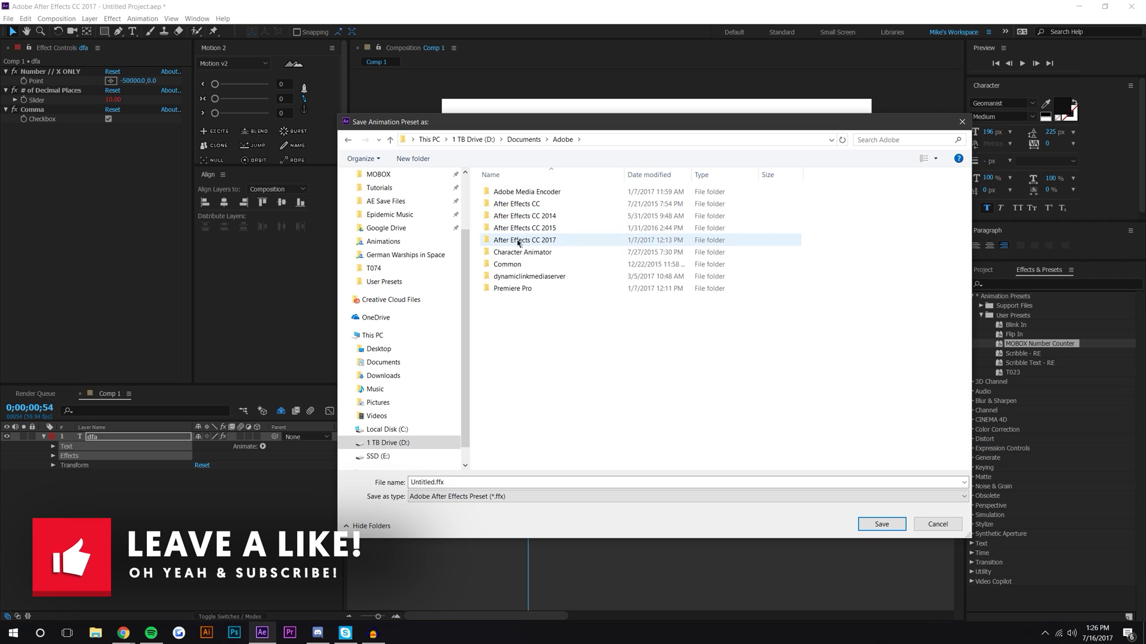
double_click(550, 242)
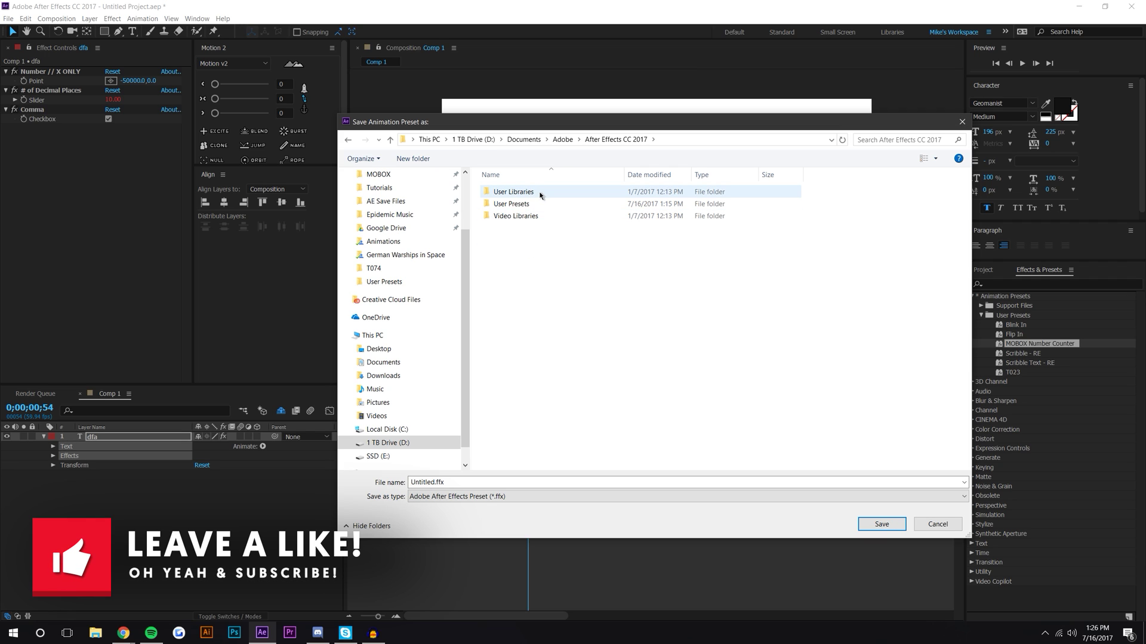
double_click(541, 195)
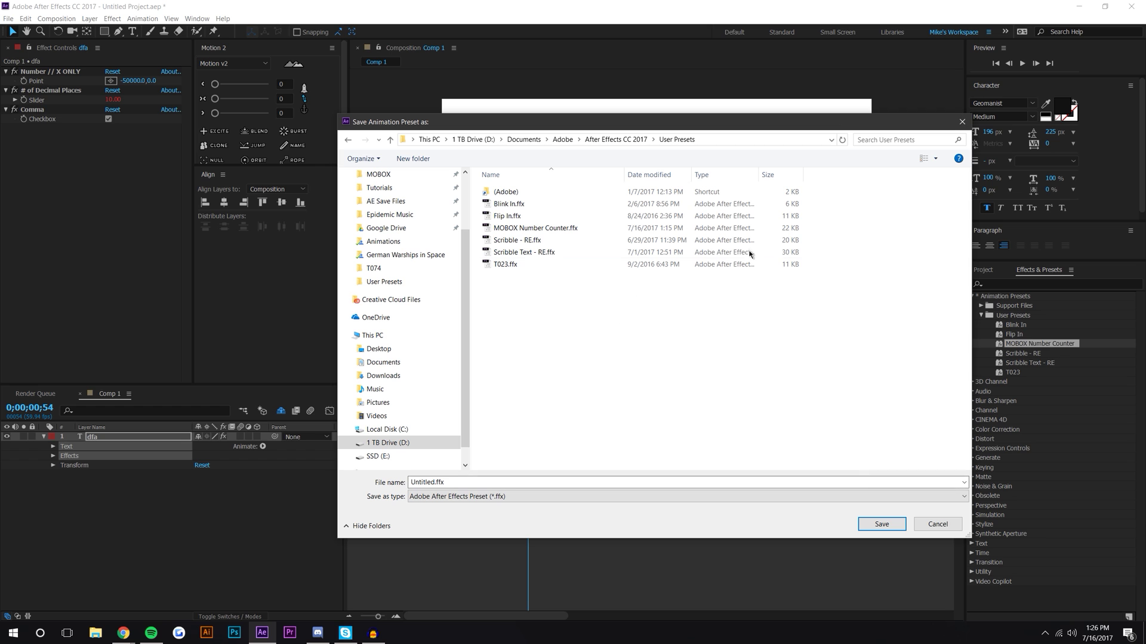
left_click(961, 123)
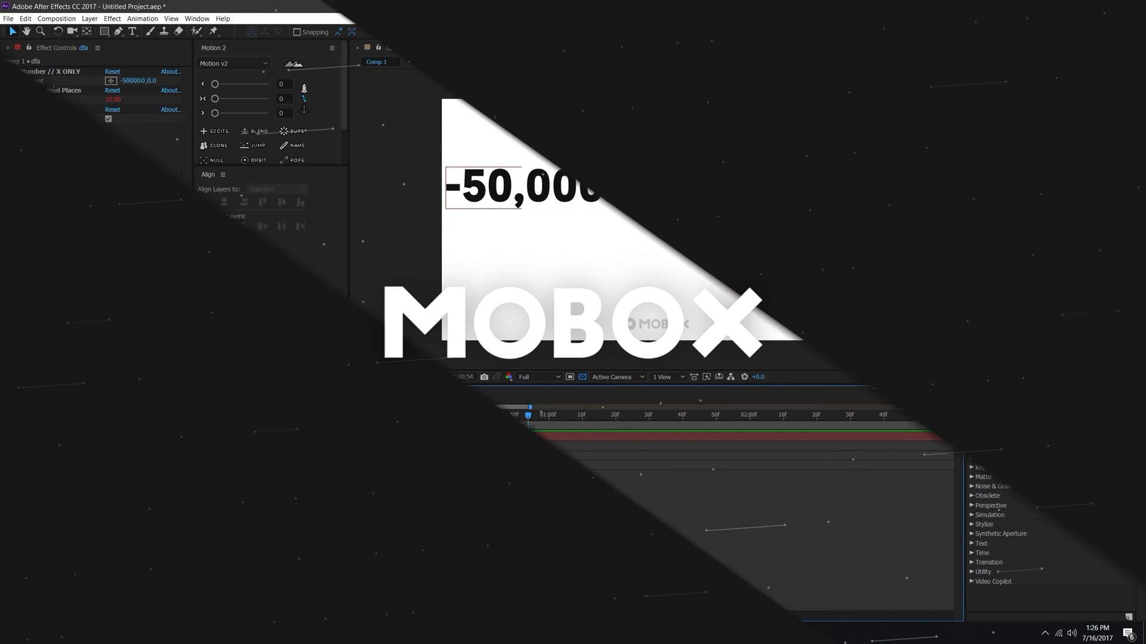